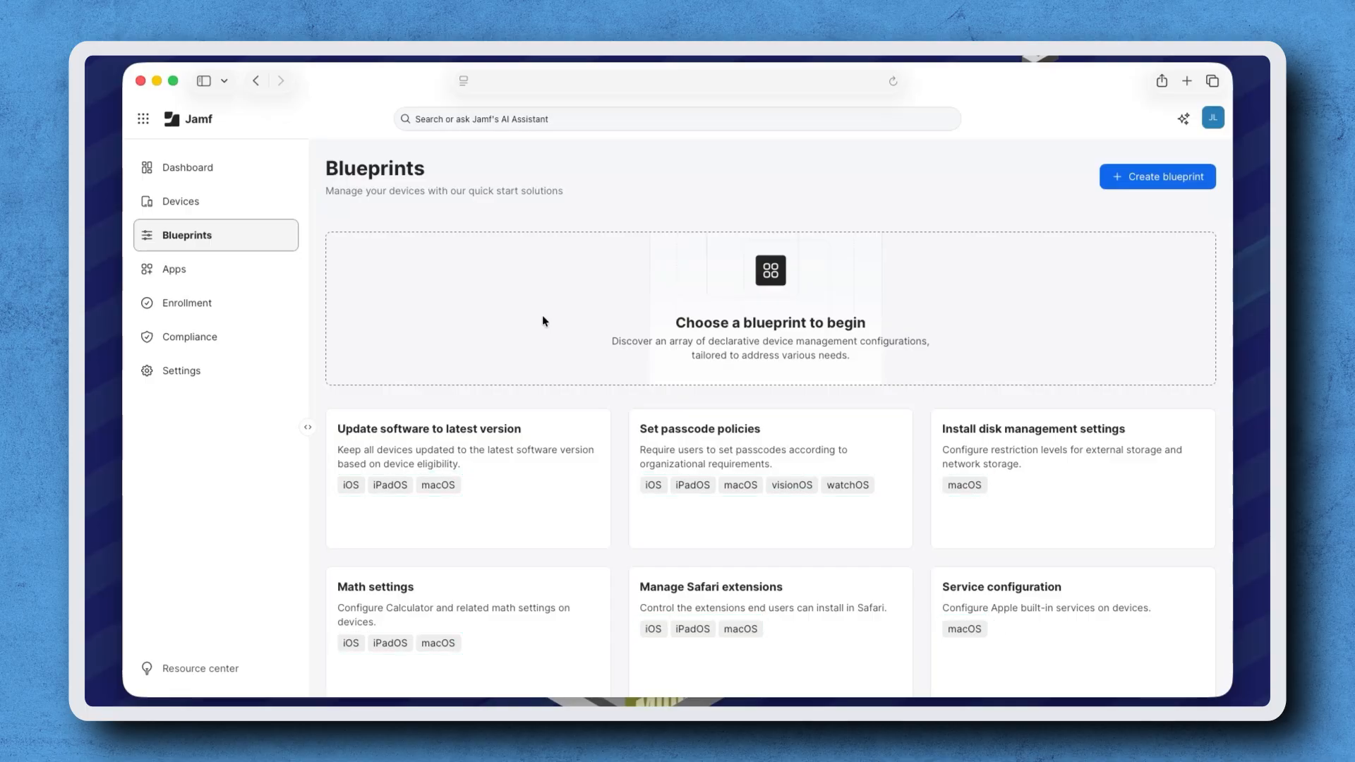
# Start a blueprint from the Set passcode policies quick start and name it Passcode.
pyautogui.click(735, 515)
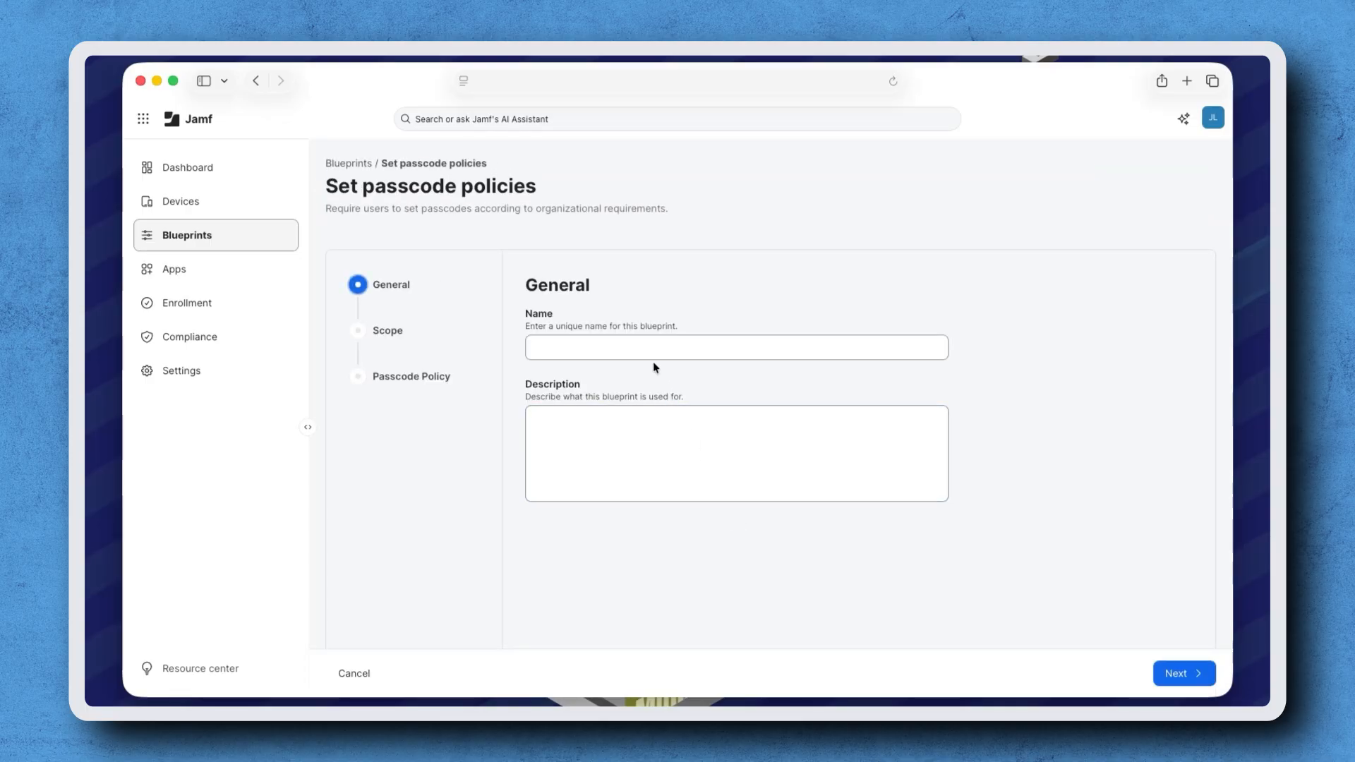
pyautogui.click(645, 346)
pyautogui.write('Passcode')
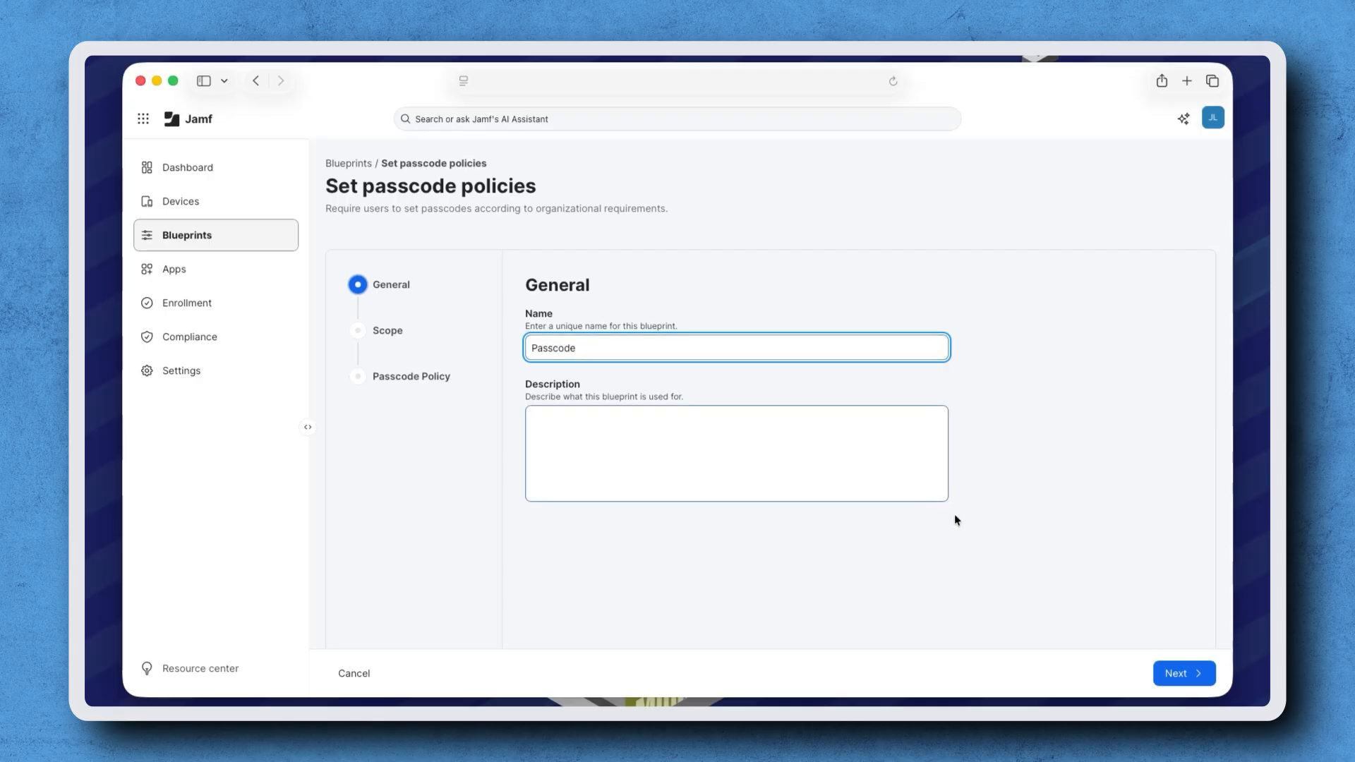
pyautogui.click(1174, 674)
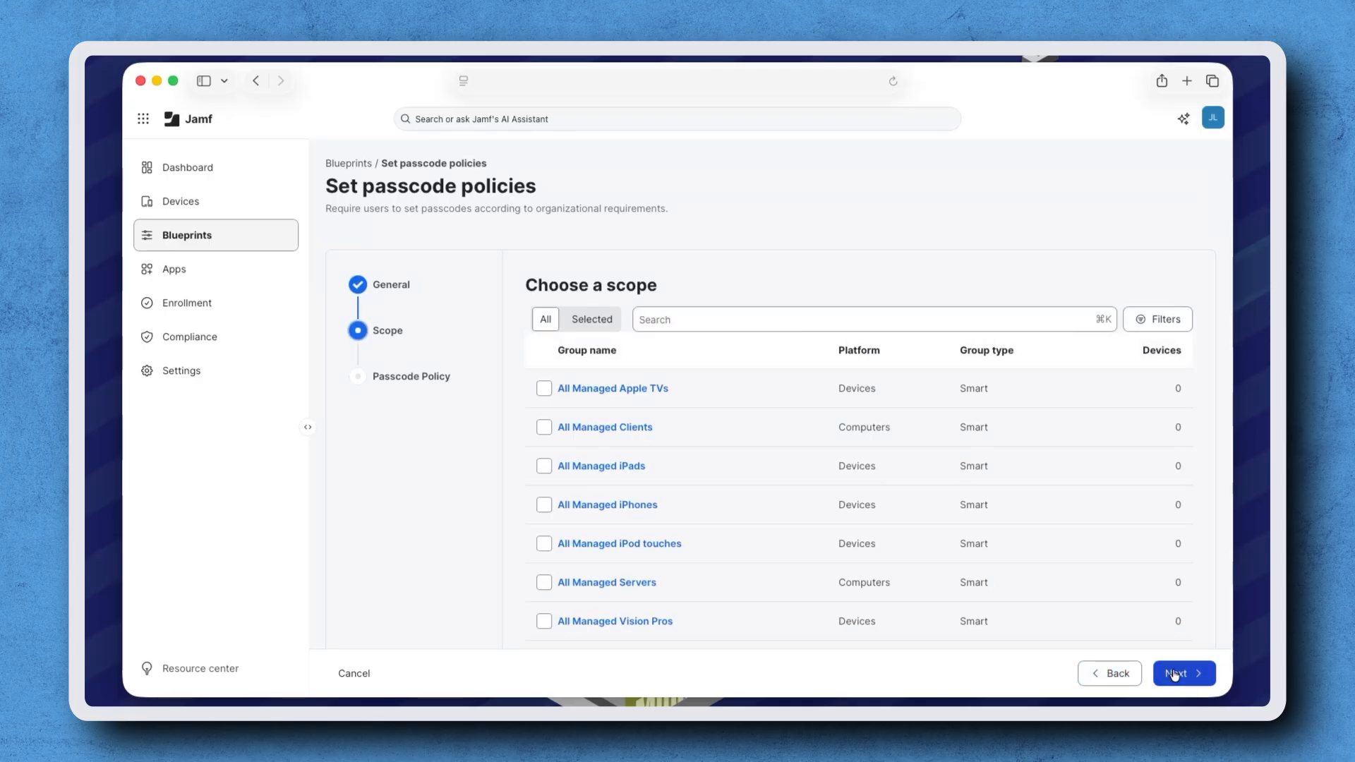
# Search the scope groups for "Test", filter them to the Devices platform, and scope the blueprint to Test iPads.
pyautogui.click(885, 319)
pyautogui.write('Te')
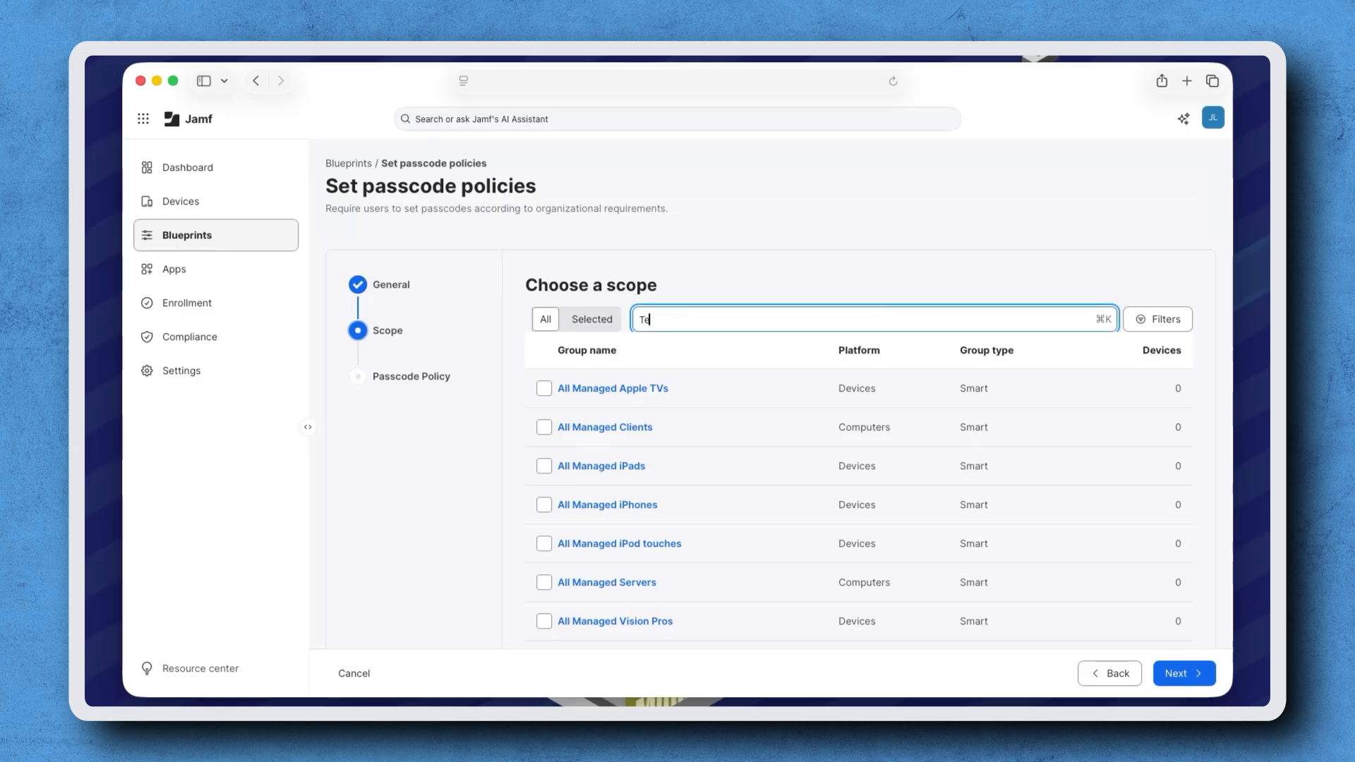
pyautogui.write('st')
pyautogui.click(899, 280)
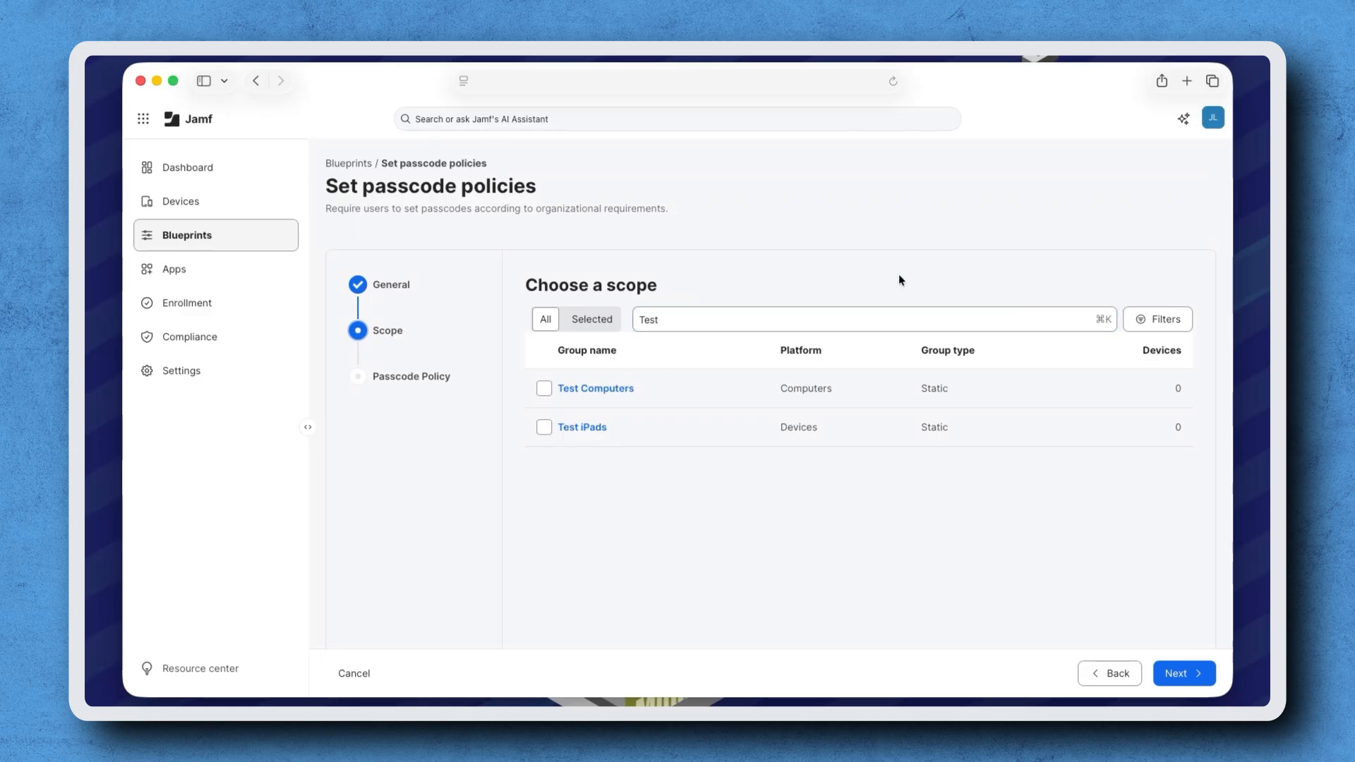
pyautogui.click(1190, 329)
pyautogui.click(1150, 427)
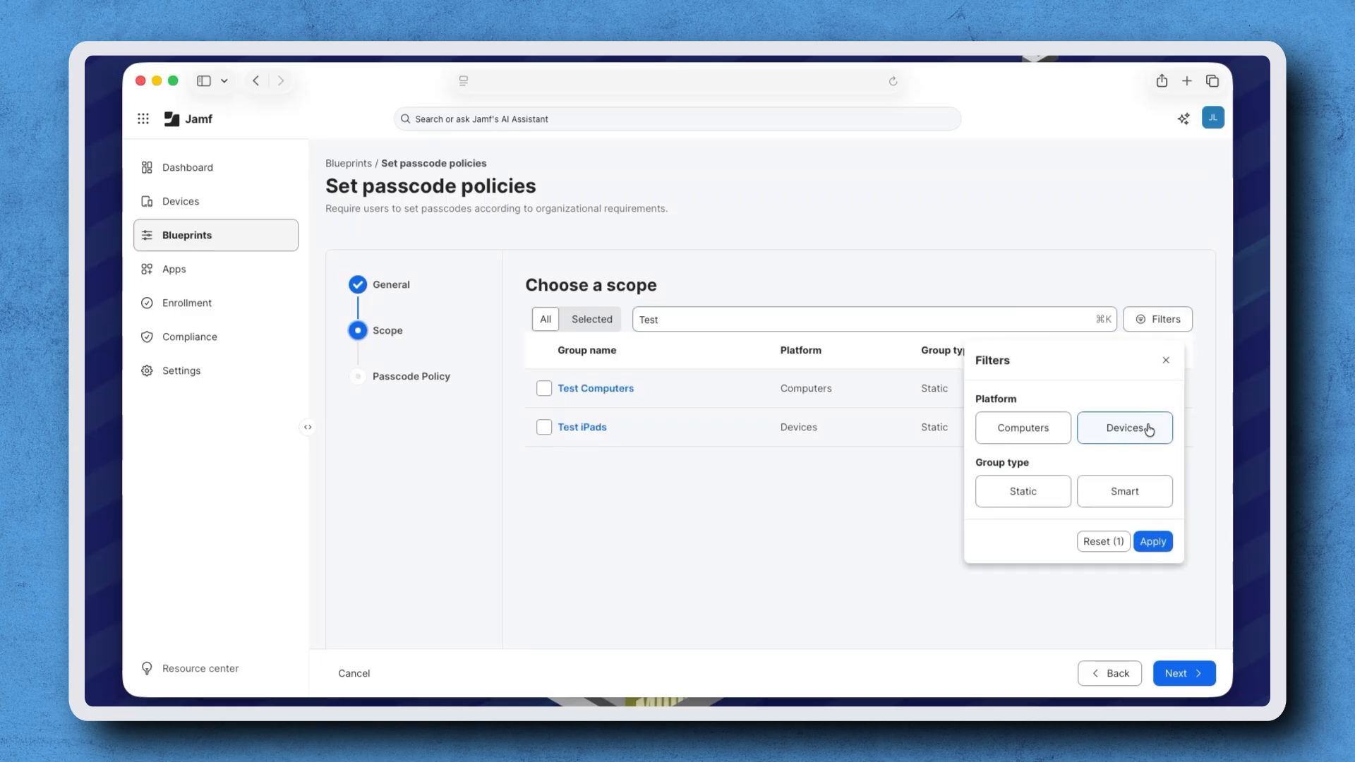
pyautogui.click(1151, 542)
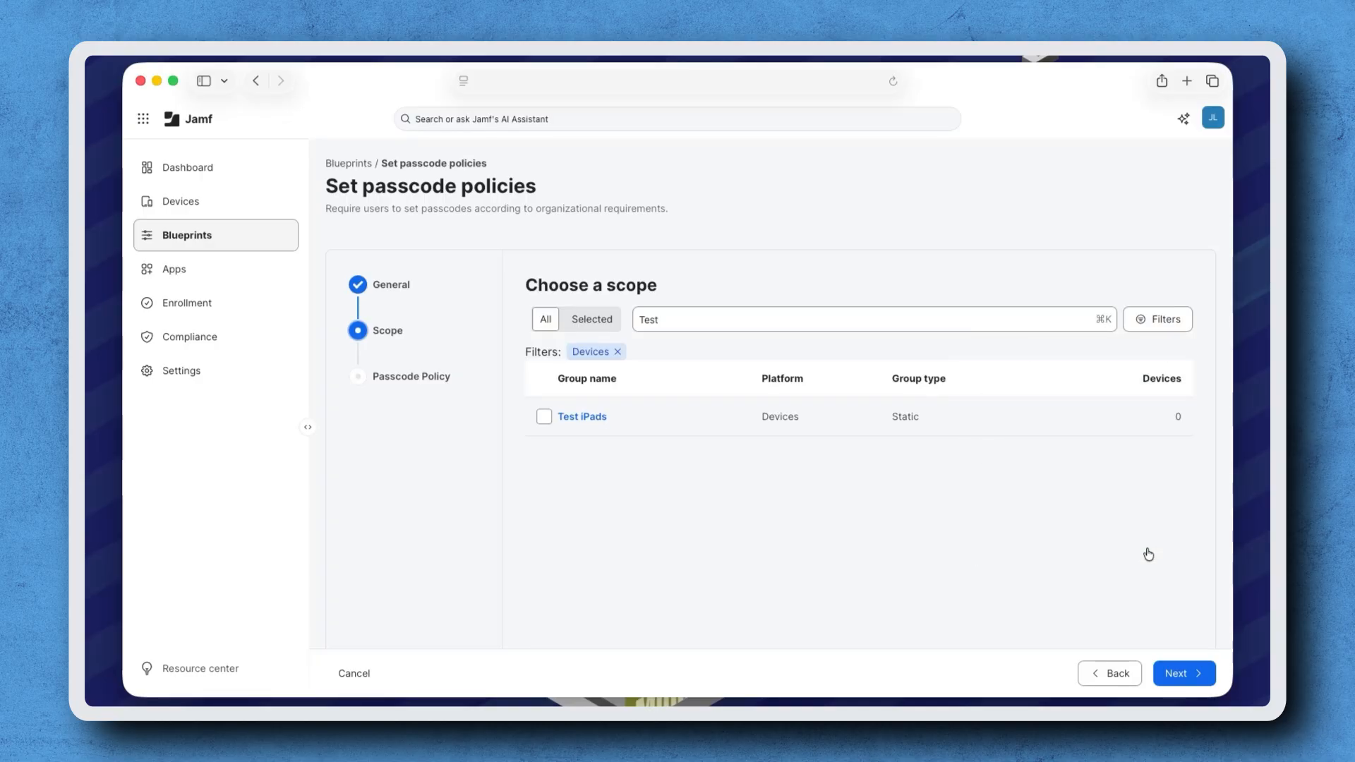
pyautogui.click(543, 417)
pyautogui.click(1162, 679)
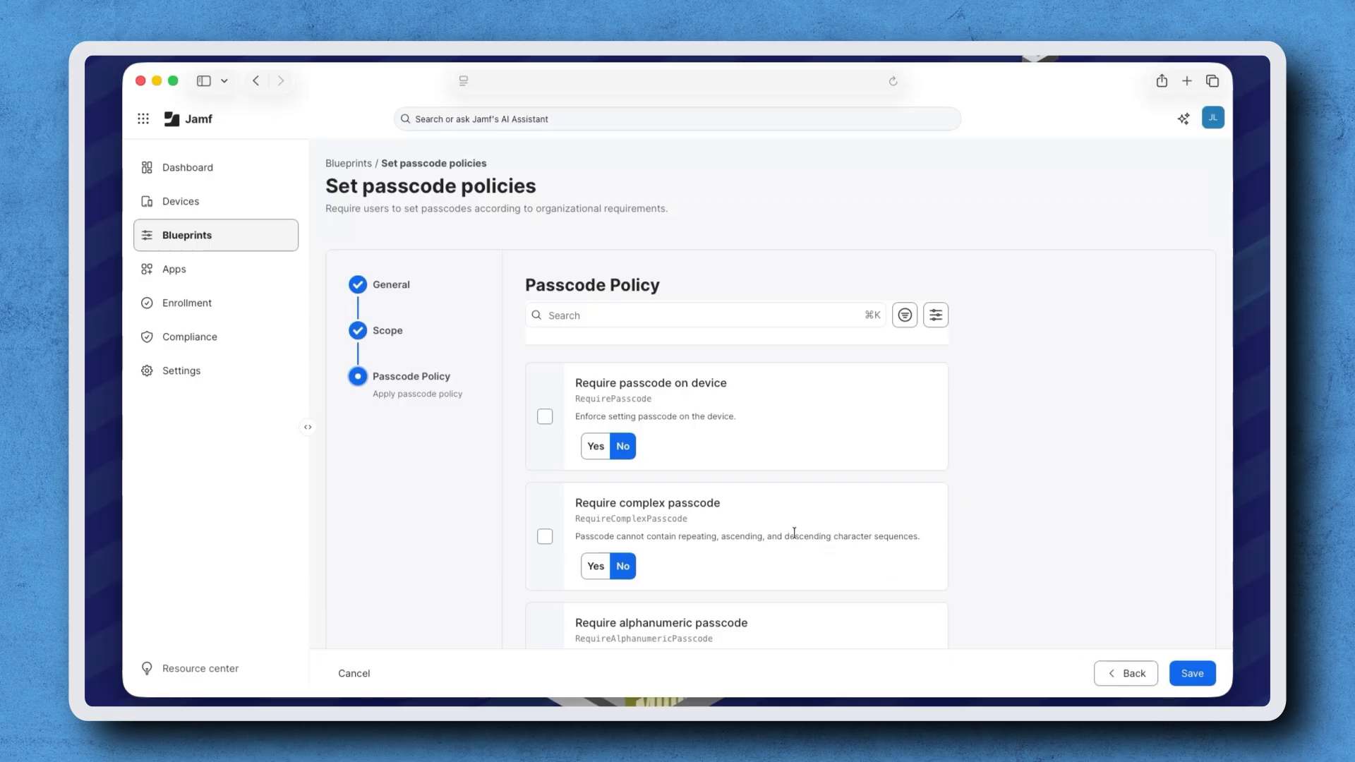
# Require a passcode on the device with a minimum passcode length of 8, and save the blueprint.
pyautogui.click(545, 418)
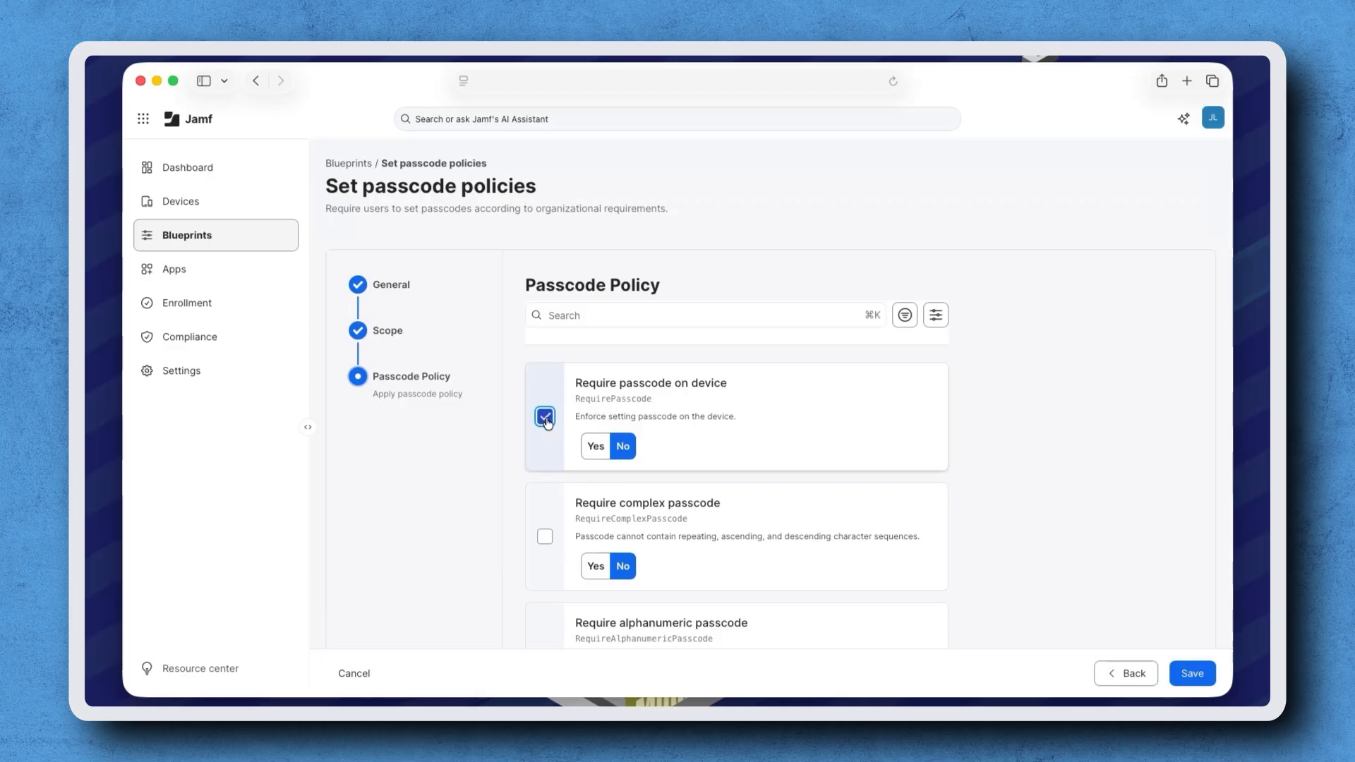
pyautogui.click(595, 448)
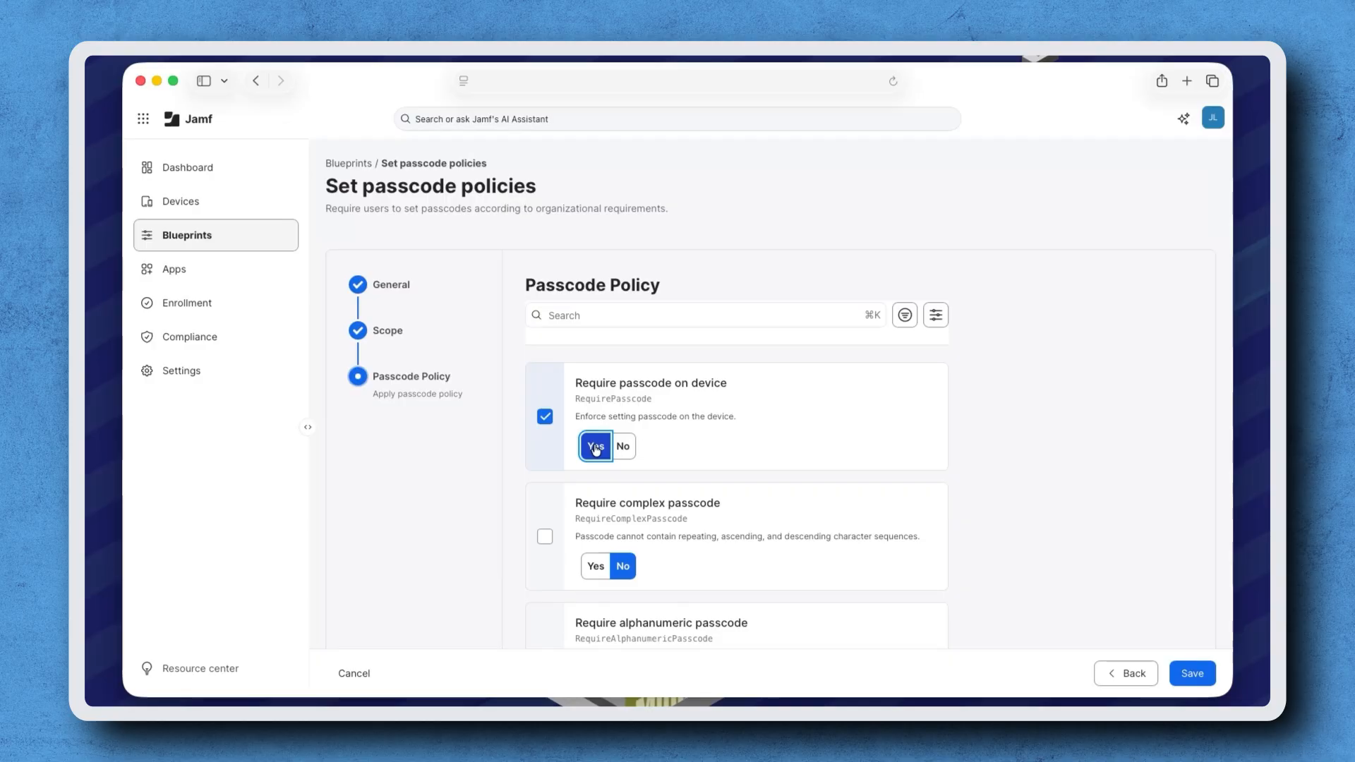
pyautogui.scroll(-10, 595, 449)
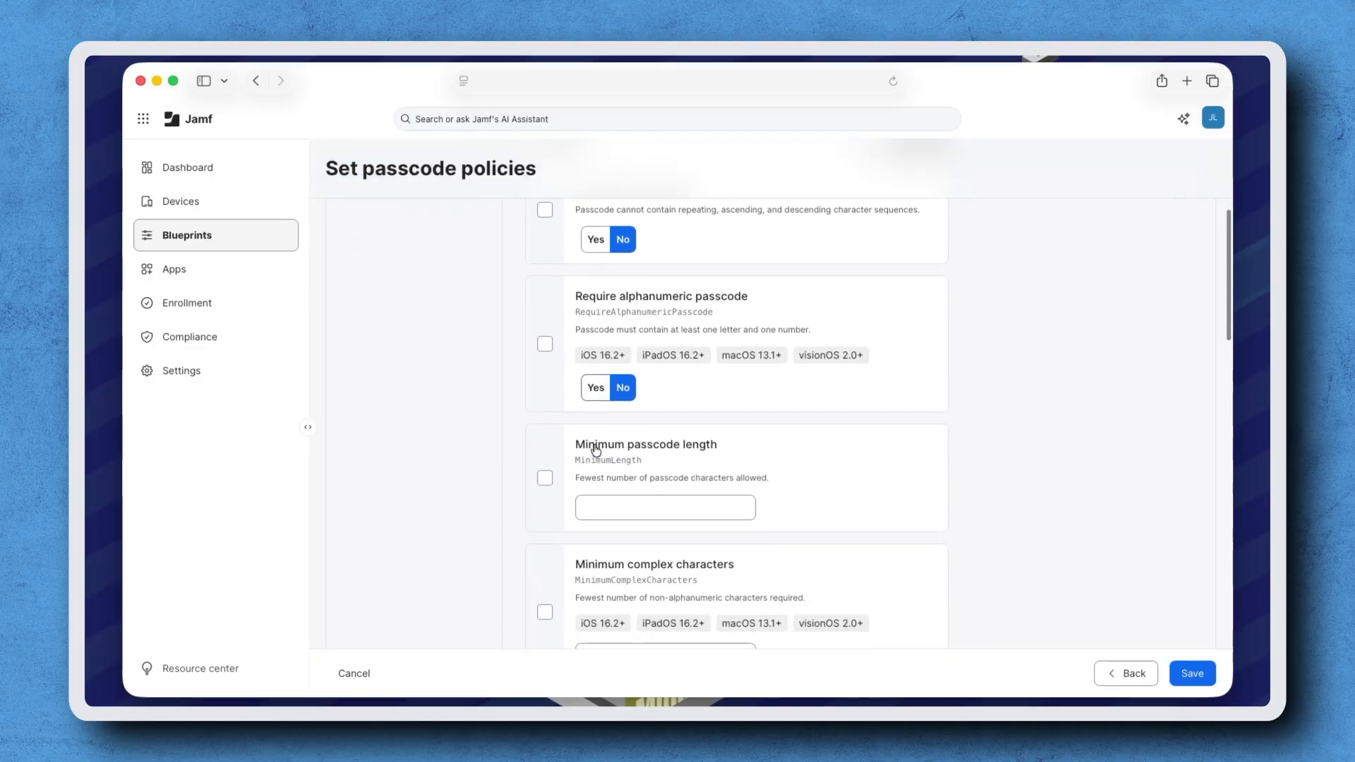
pyautogui.click(545, 447)
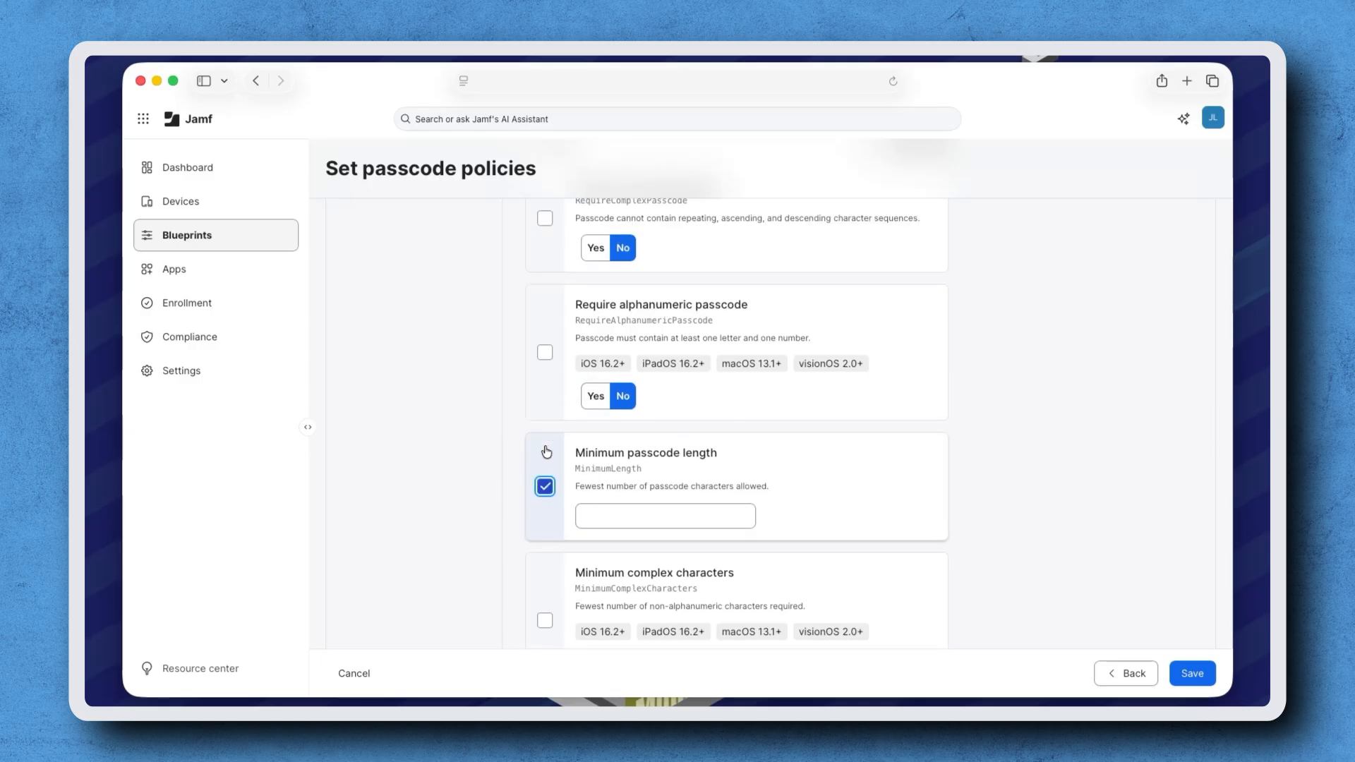
pyautogui.click(609, 513)
pyautogui.write('8')
pyautogui.click(802, 515)
pyautogui.click(1192, 672)
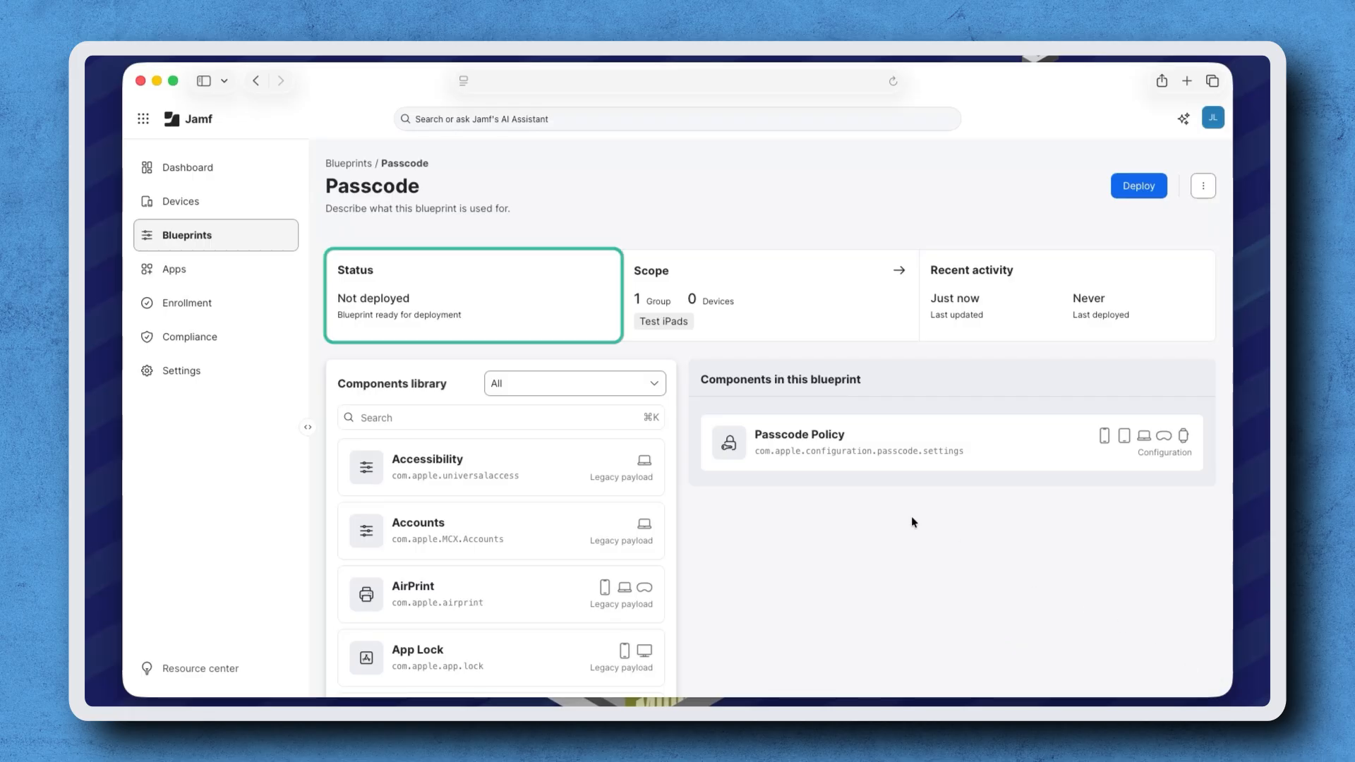
# Reopen the Passcode blueprint from the blueprints list and deploy it.
pyautogui.click(360, 172)
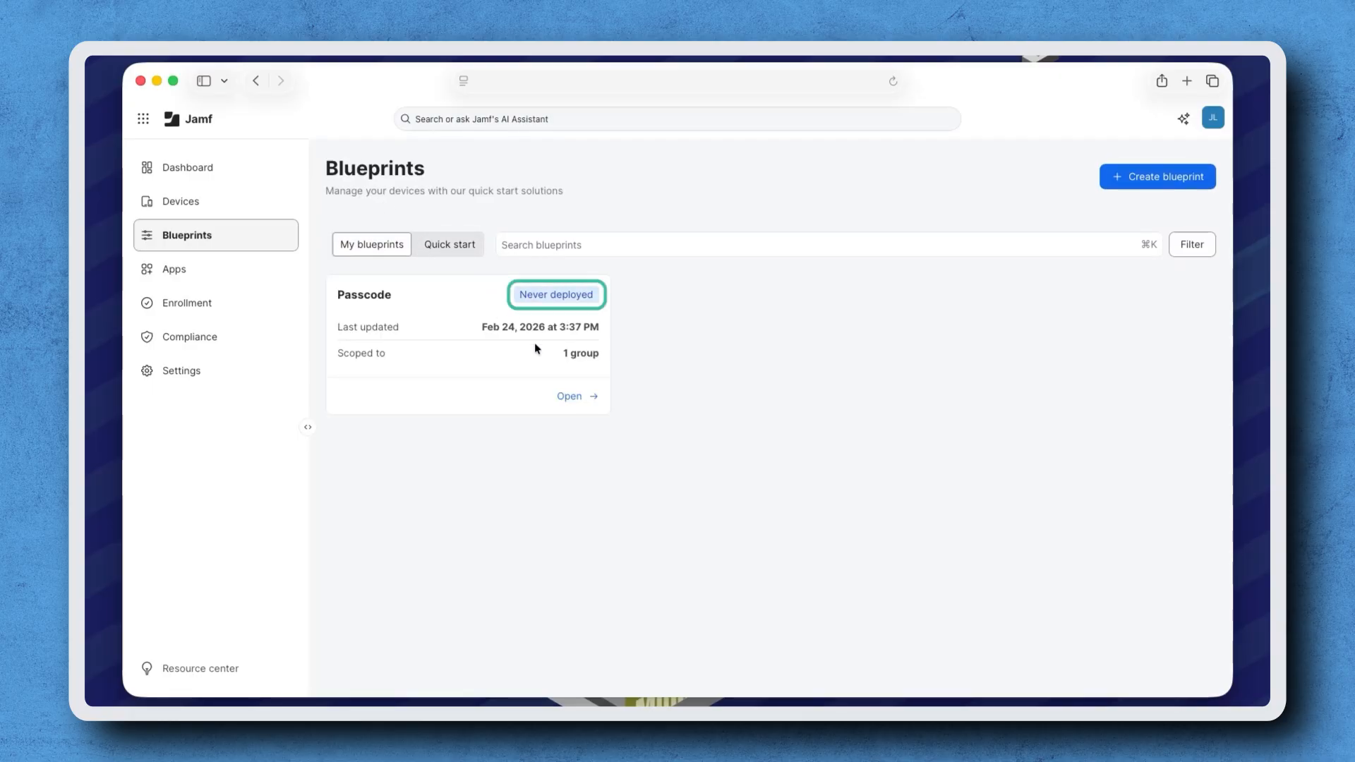
pyautogui.click(569, 396)
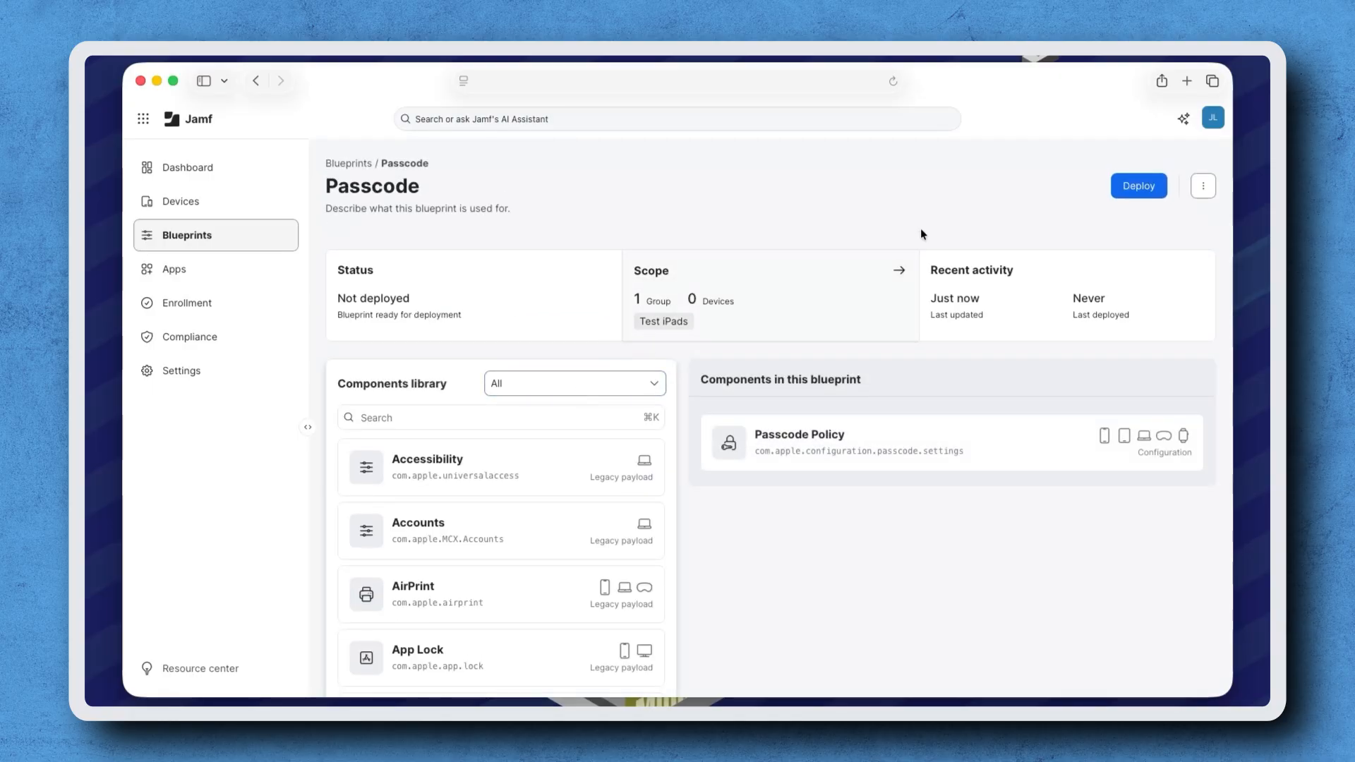
pyautogui.click(1141, 193)
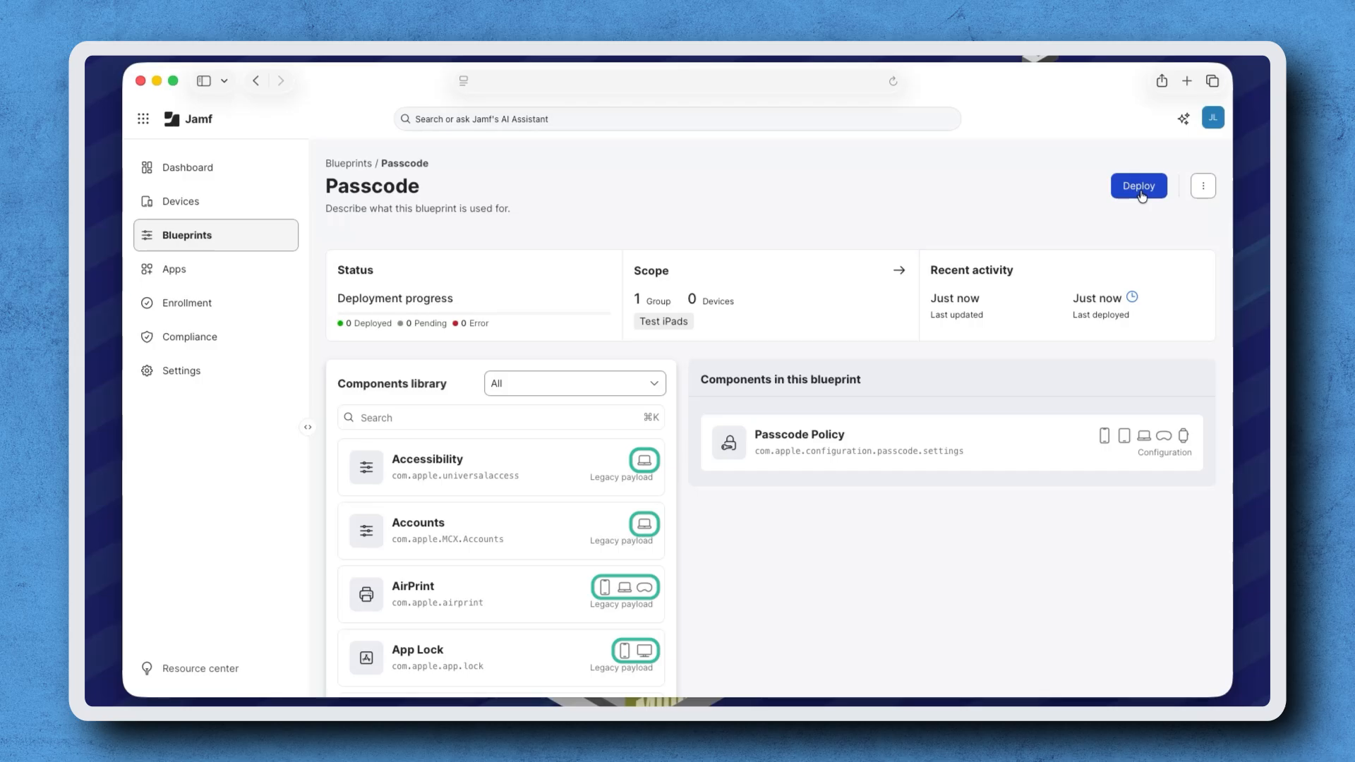
# Search the components library for "Software Update" and add the Software Update Settings component to the blueprint.
pyautogui.press('super+k')
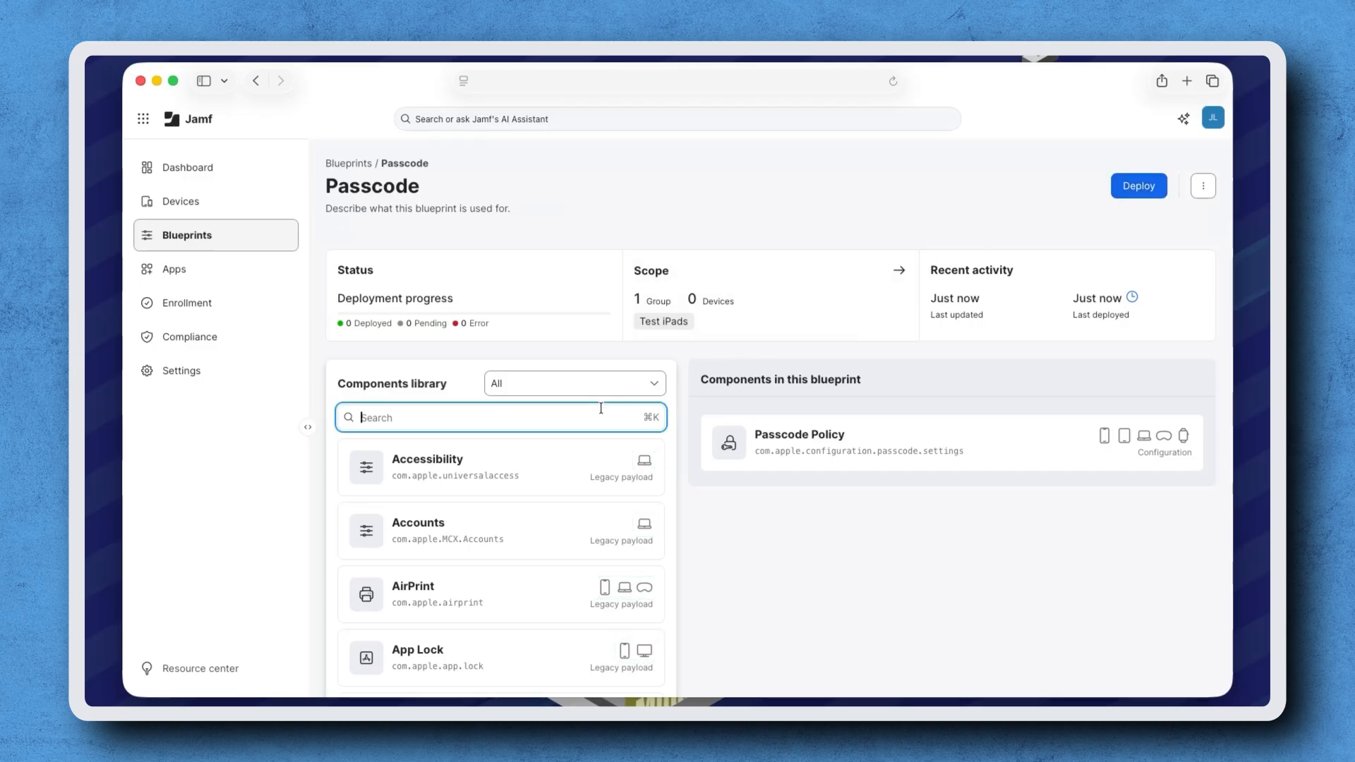
pyautogui.write('Software Update')
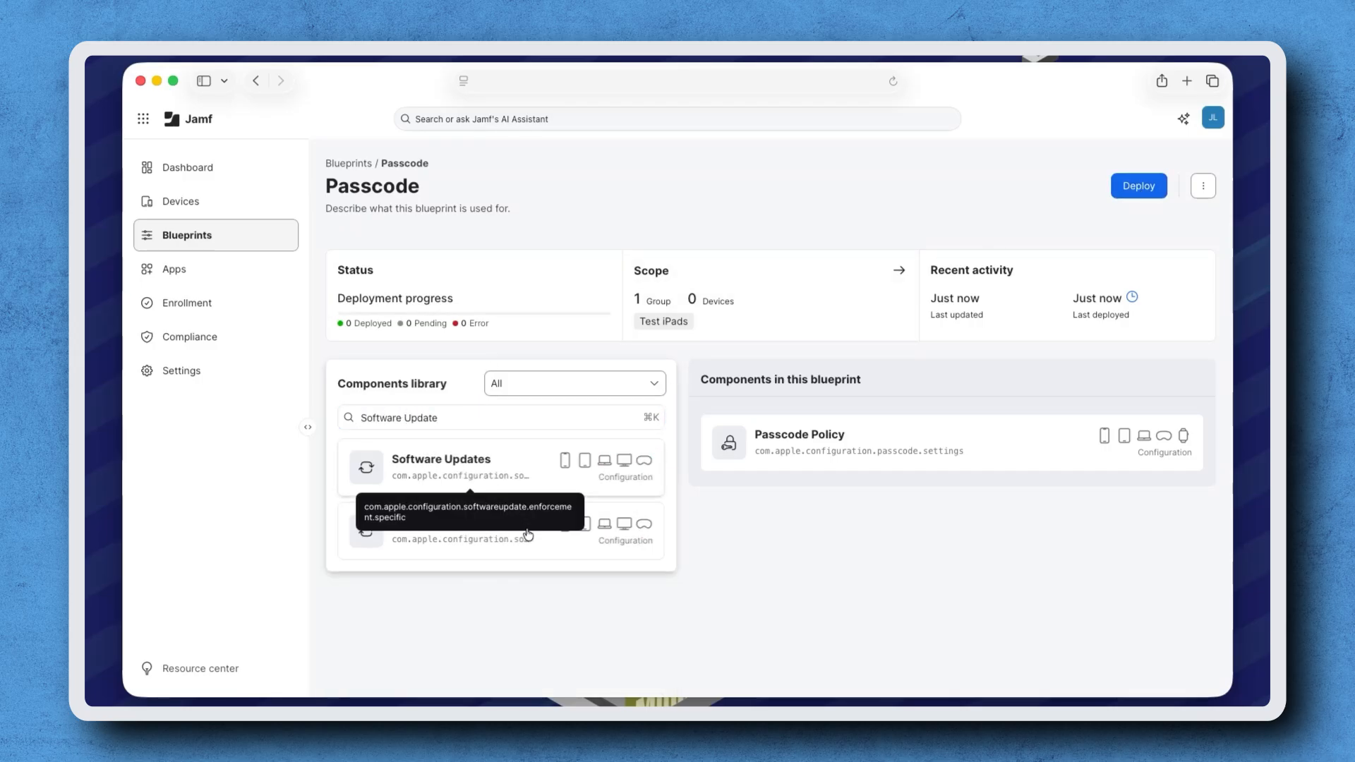
pyautogui.click(541, 549)
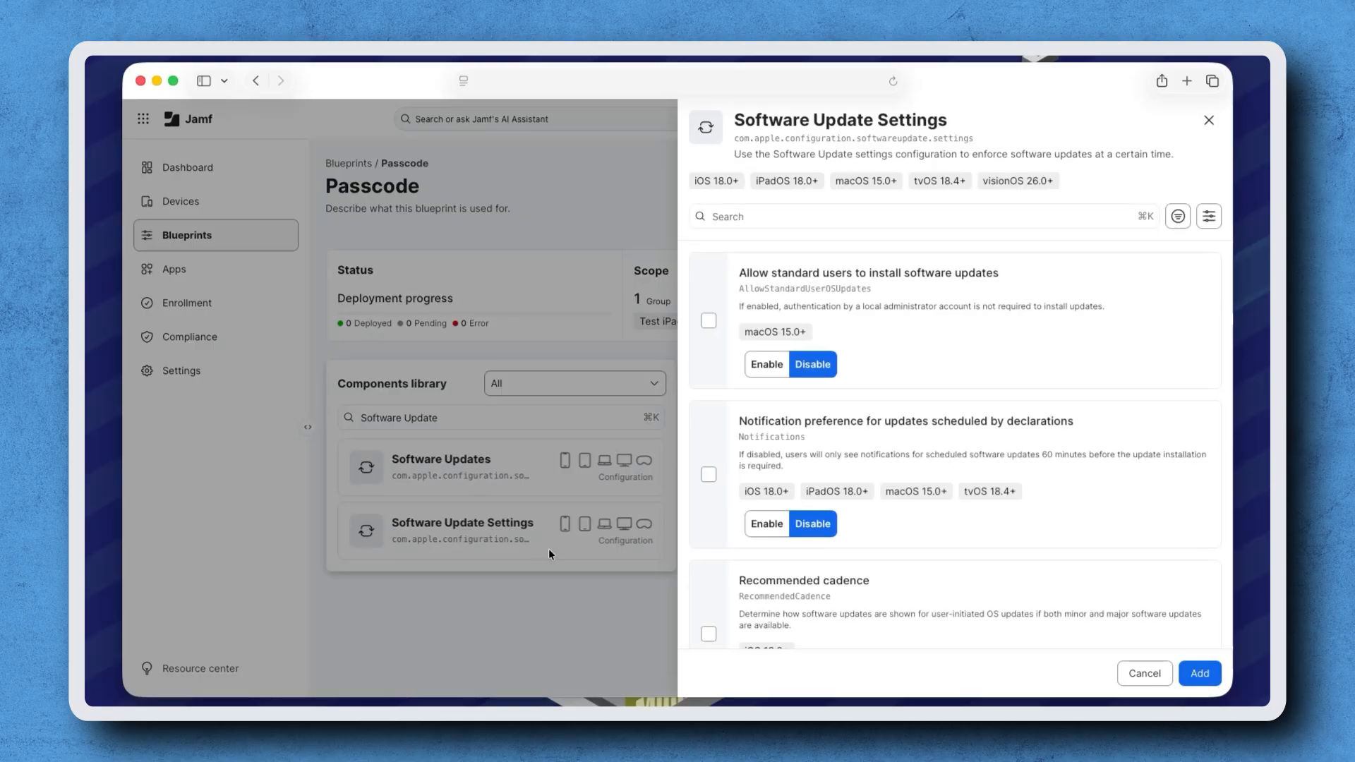
pyautogui.click(1144, 673)
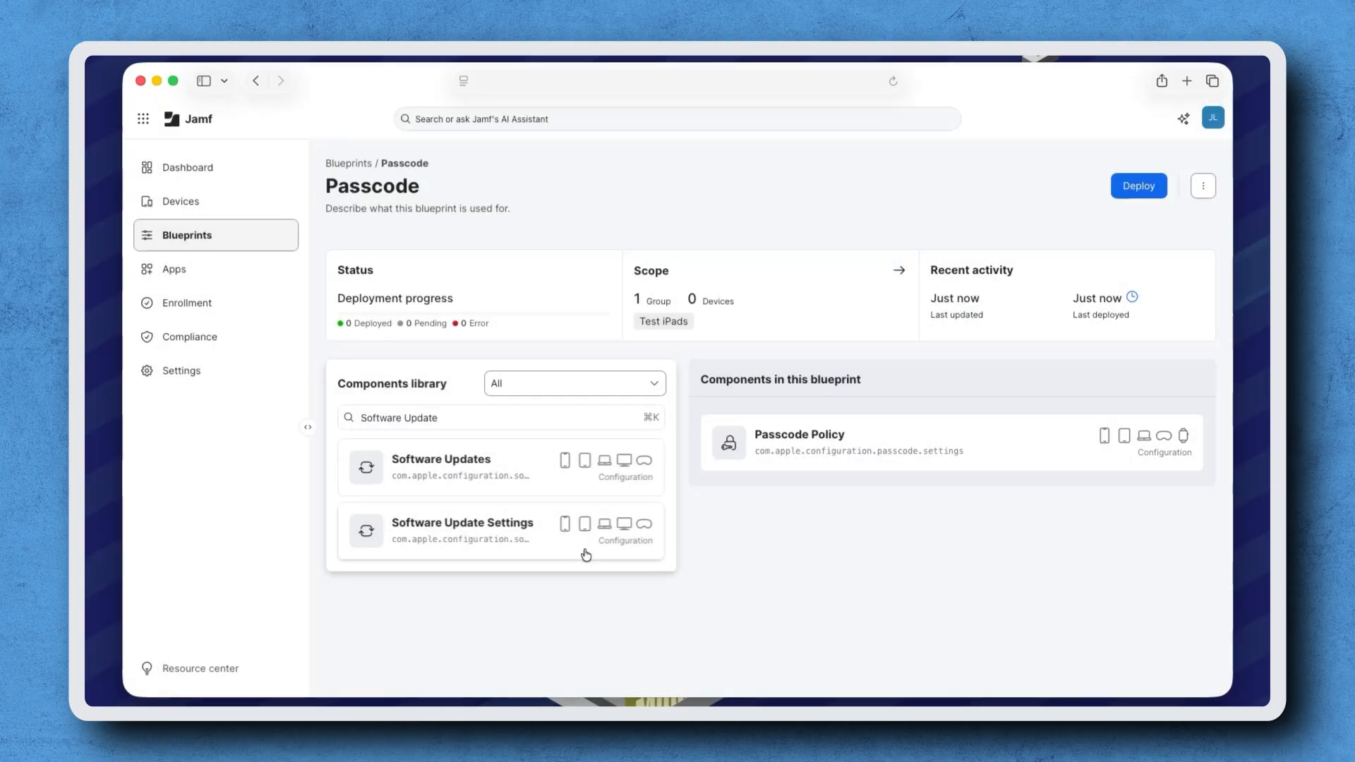
pyautogui.moveTo(586, 556); pyautogui.dragTo(842, 468)
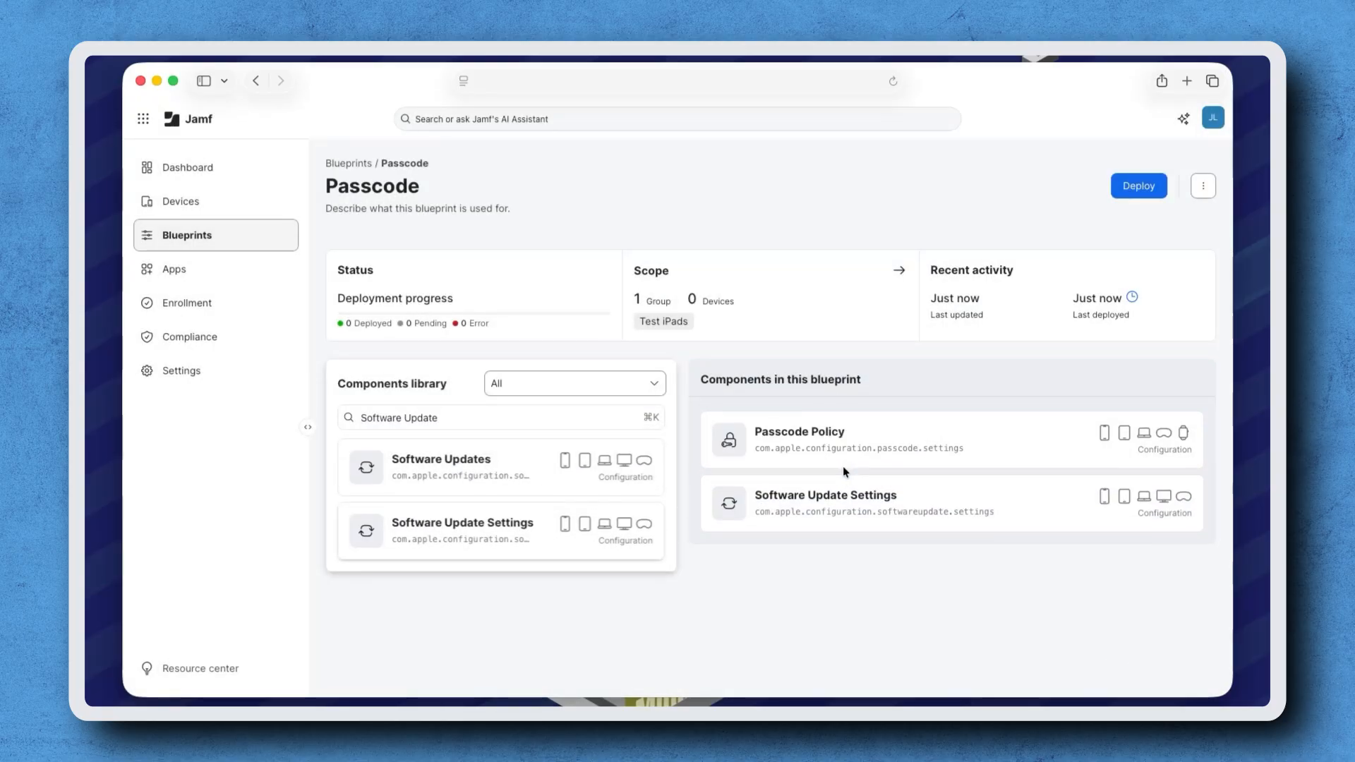
# In the blueprint's Software Update Settings, set automatic installs of available updates to Always under Install actions and save the component.
pyautogui.click(955, 507)
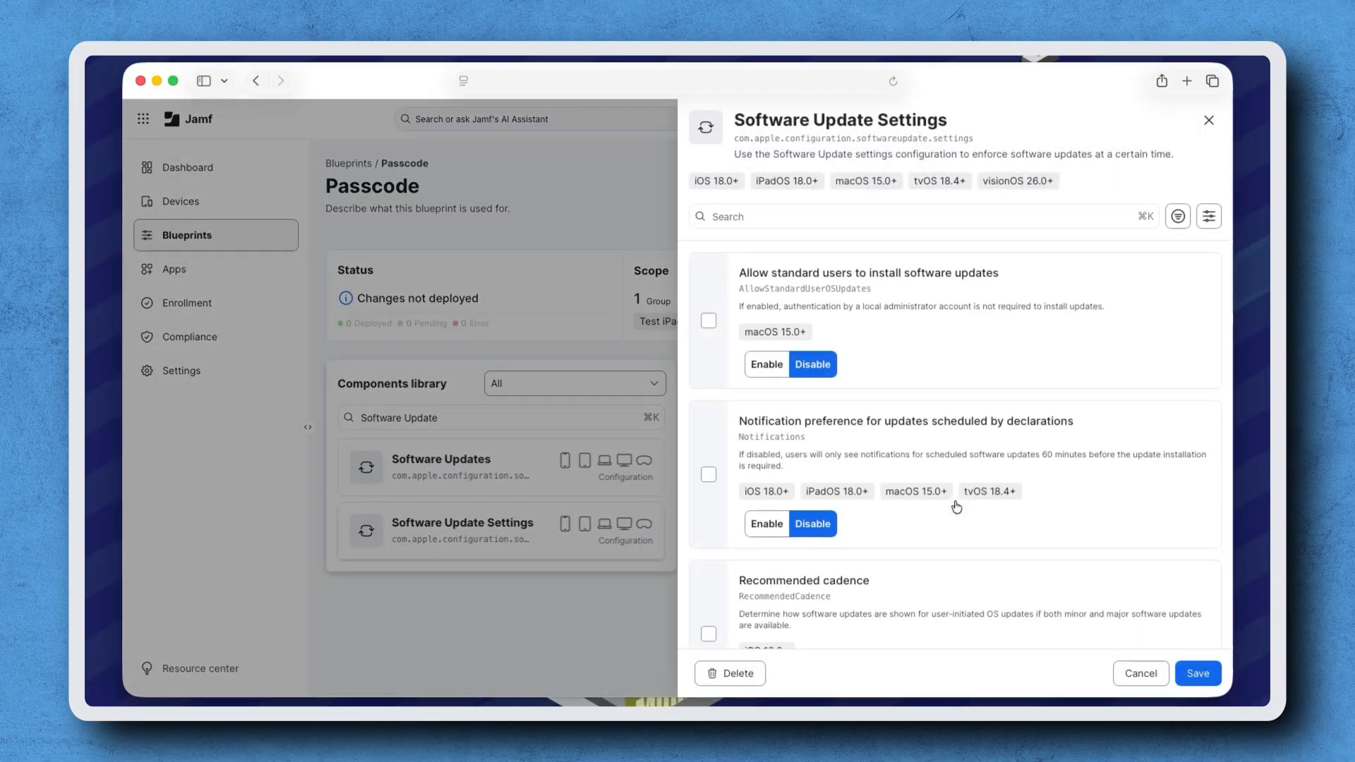
pyautogui.scroll(-5, 955, 508)
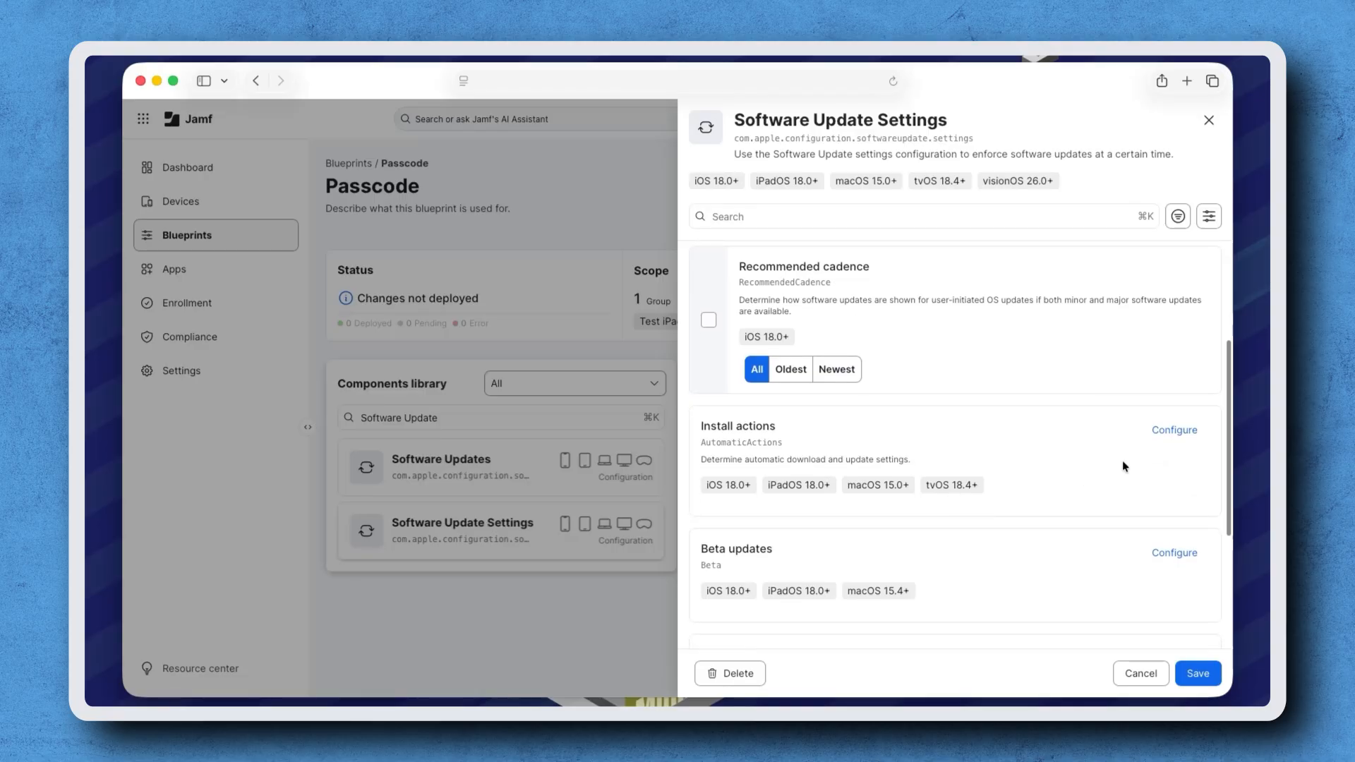
pyautogui.click(1174, 429)
pyautogui.scroll(2, 1174, 433)
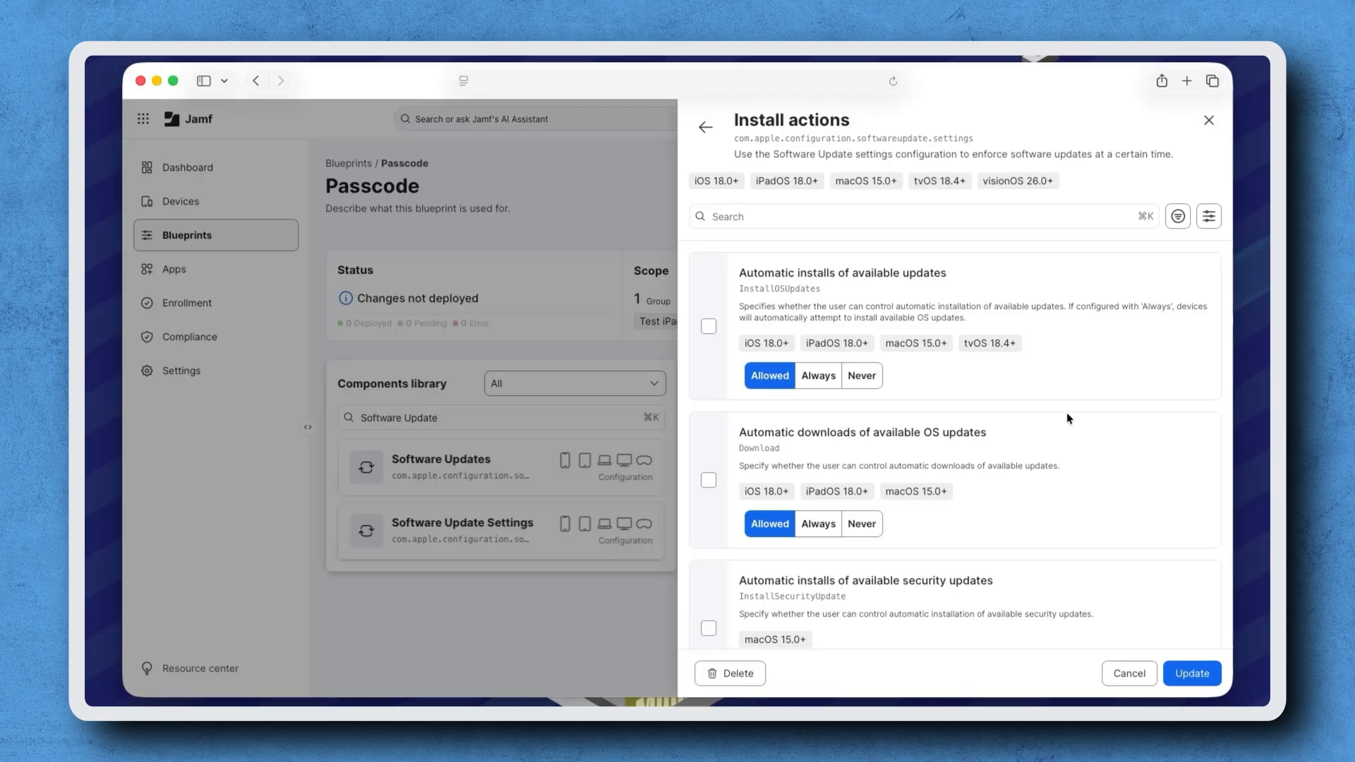
pyautogui.click(802, 381)
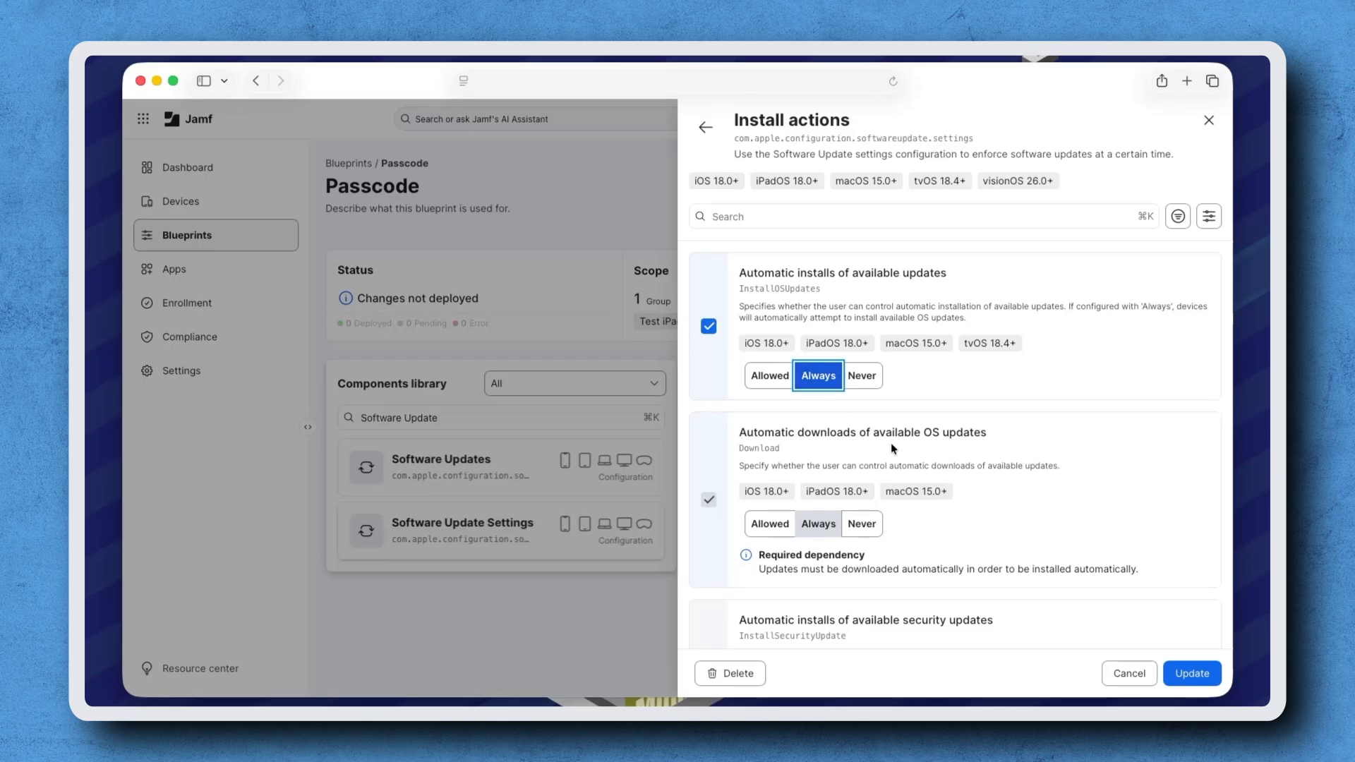
pyautogui.click(1183, 673)
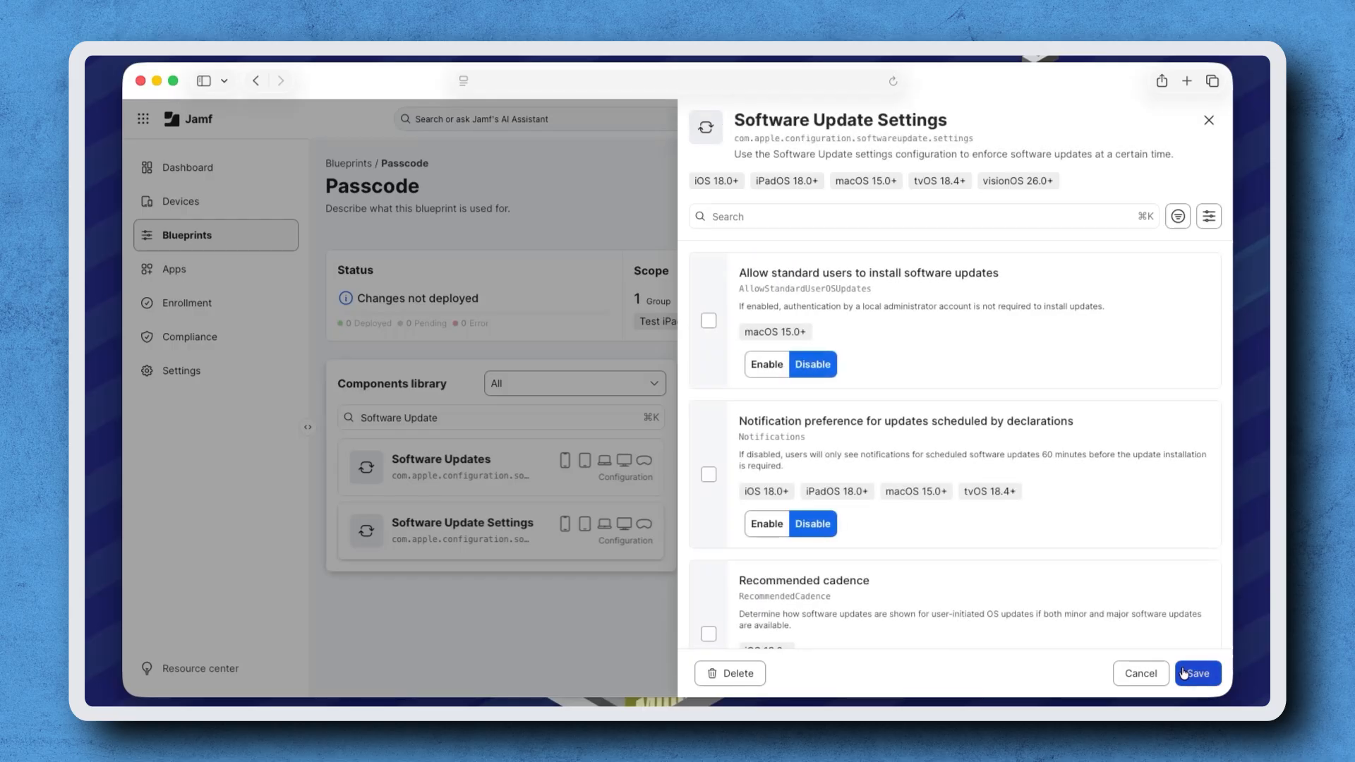
pyautogui.click(1184, 673)
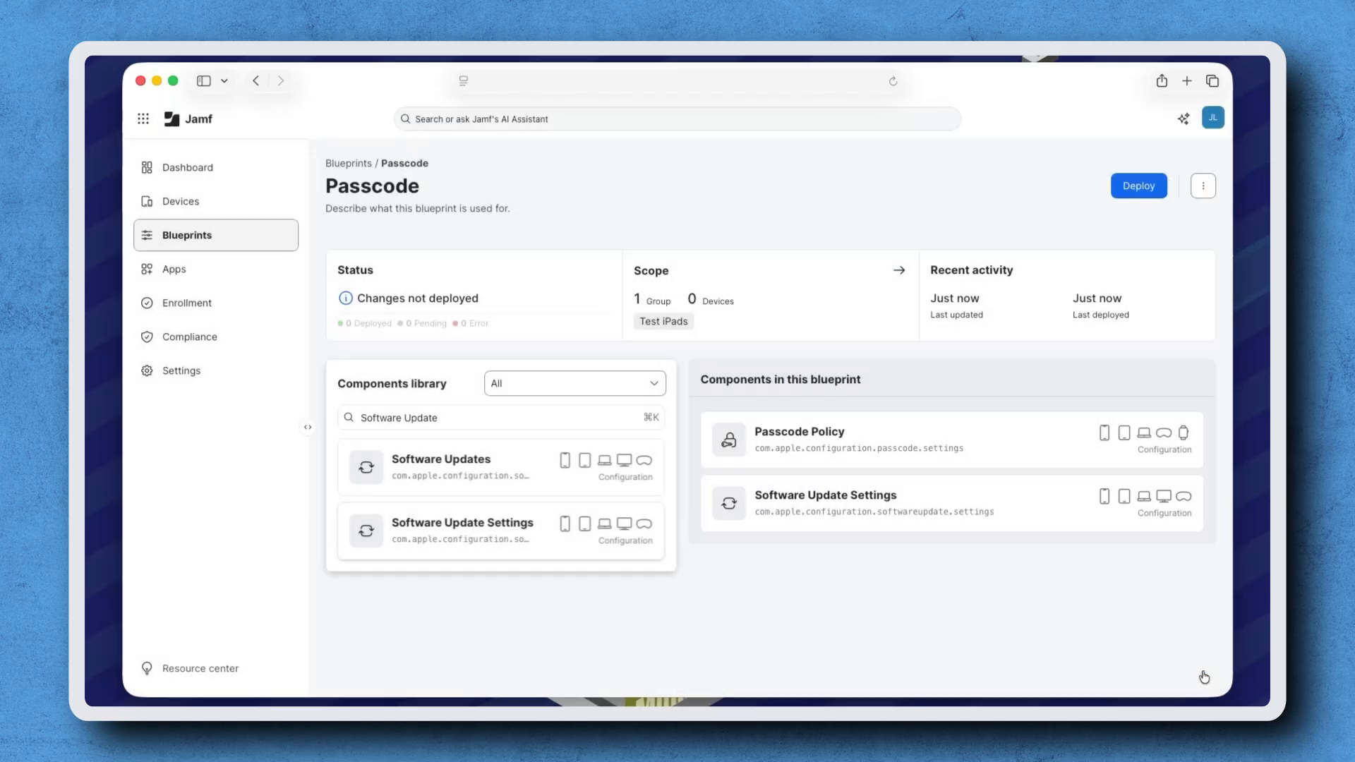
# Remove the Passcode Policy component from the blueprint.
pyautogui.click(1041, 452)
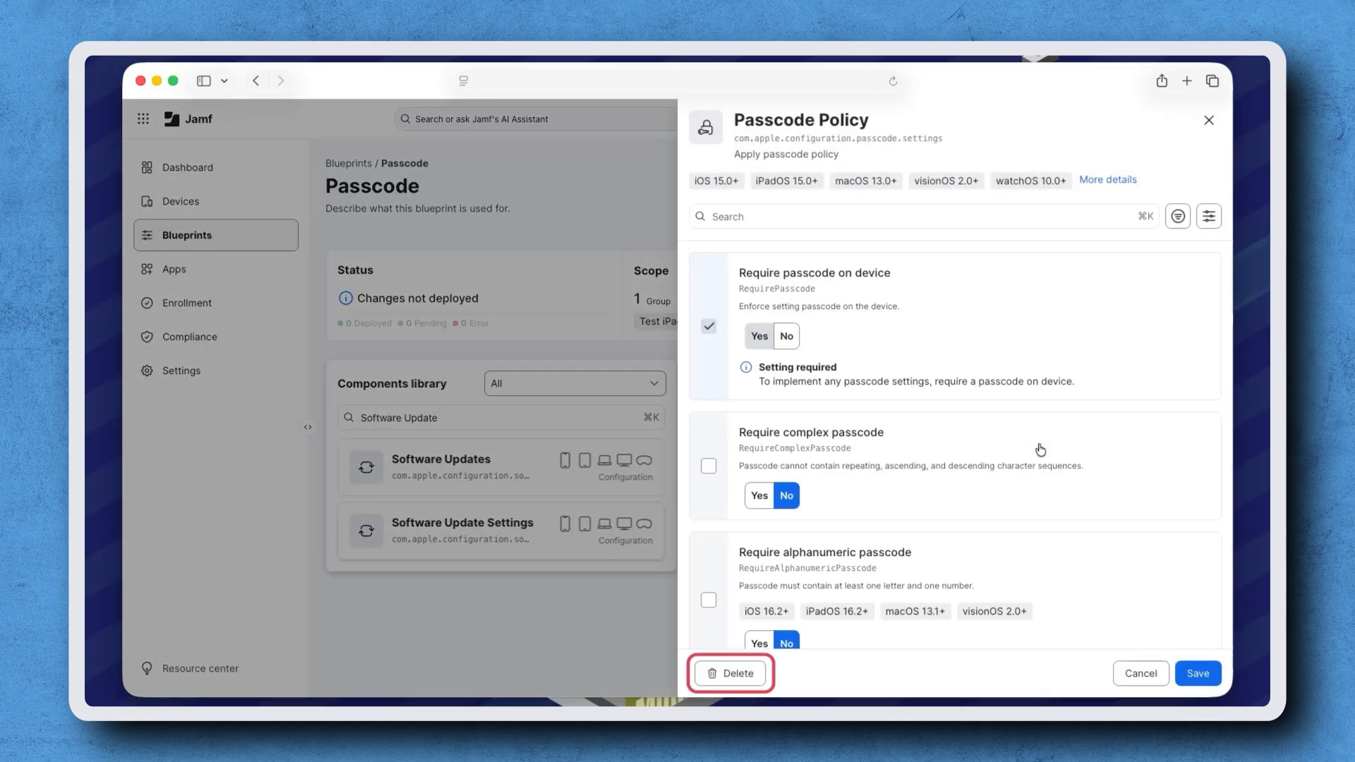
pyautogui.click(1137, 676)
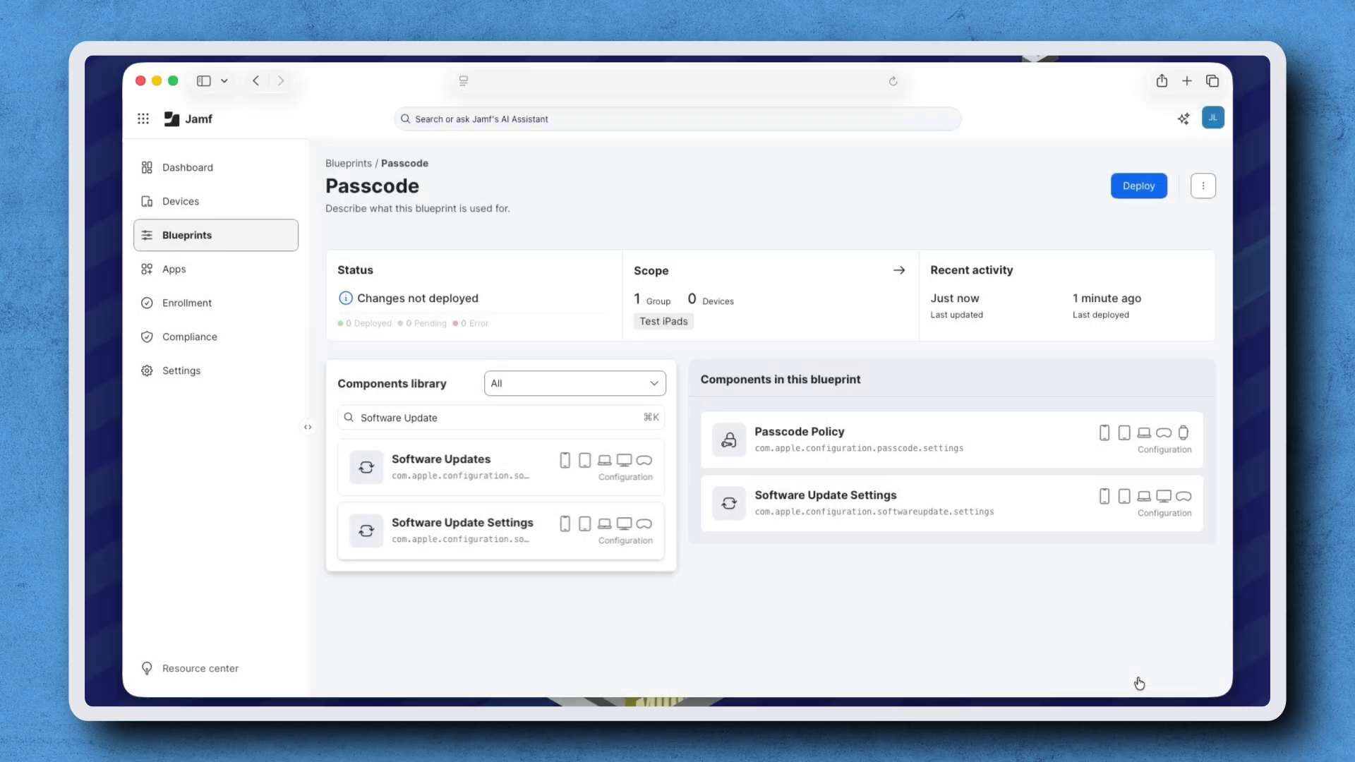
pyautogui.moveTo(1036, 456); pyautogui.dragTo(548, 499)
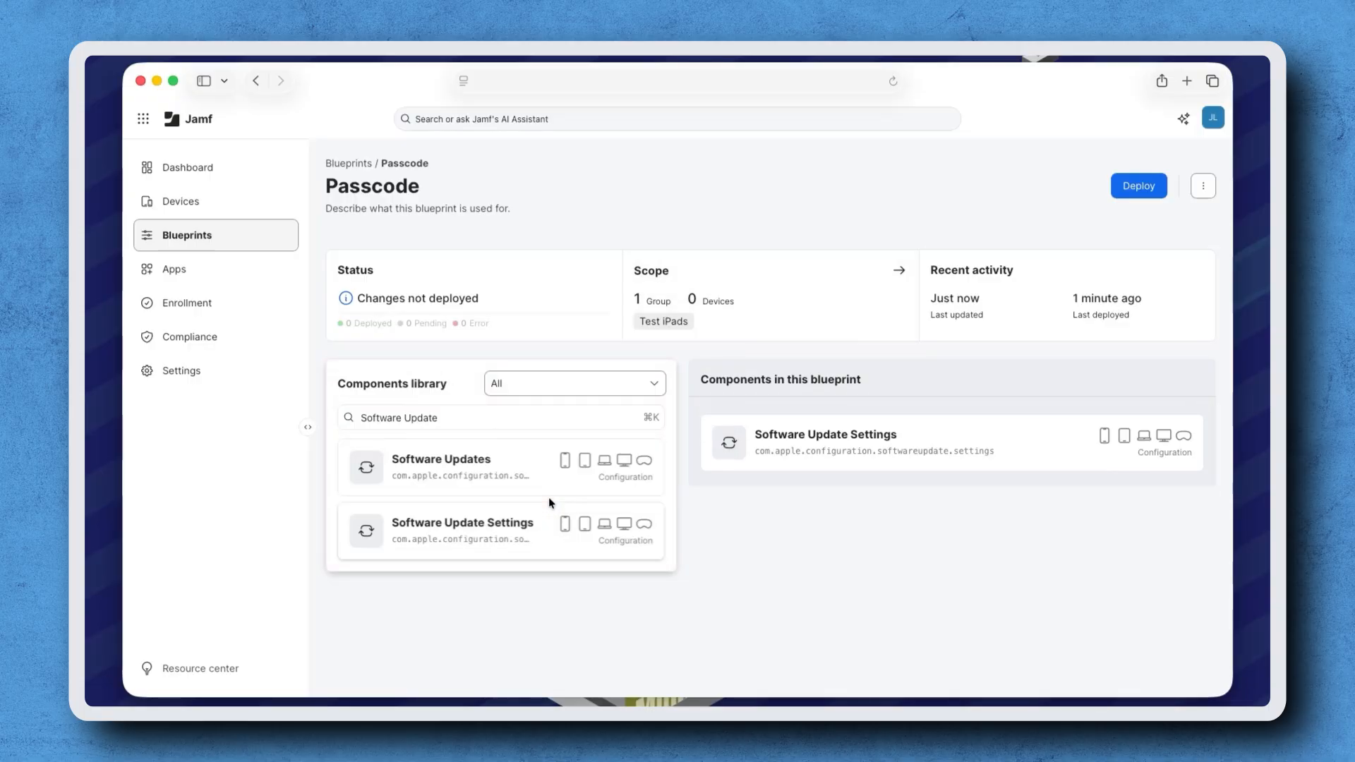
# Rename the blueprint as SWU Settings.
pyautogui.doubleClick(381, 178)
pyautogui.write('SWU')
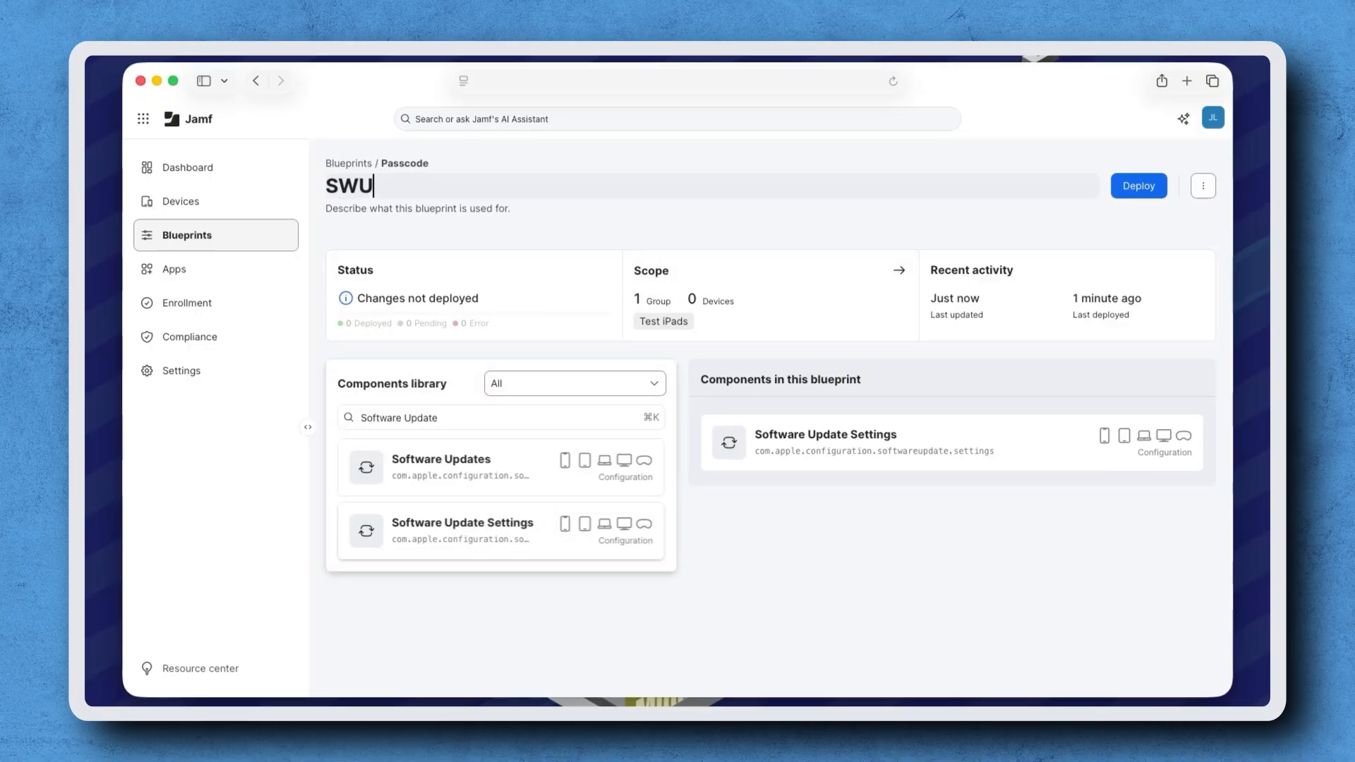
pyautogui.write(' Settings')
pyautogui.click(448, 224)
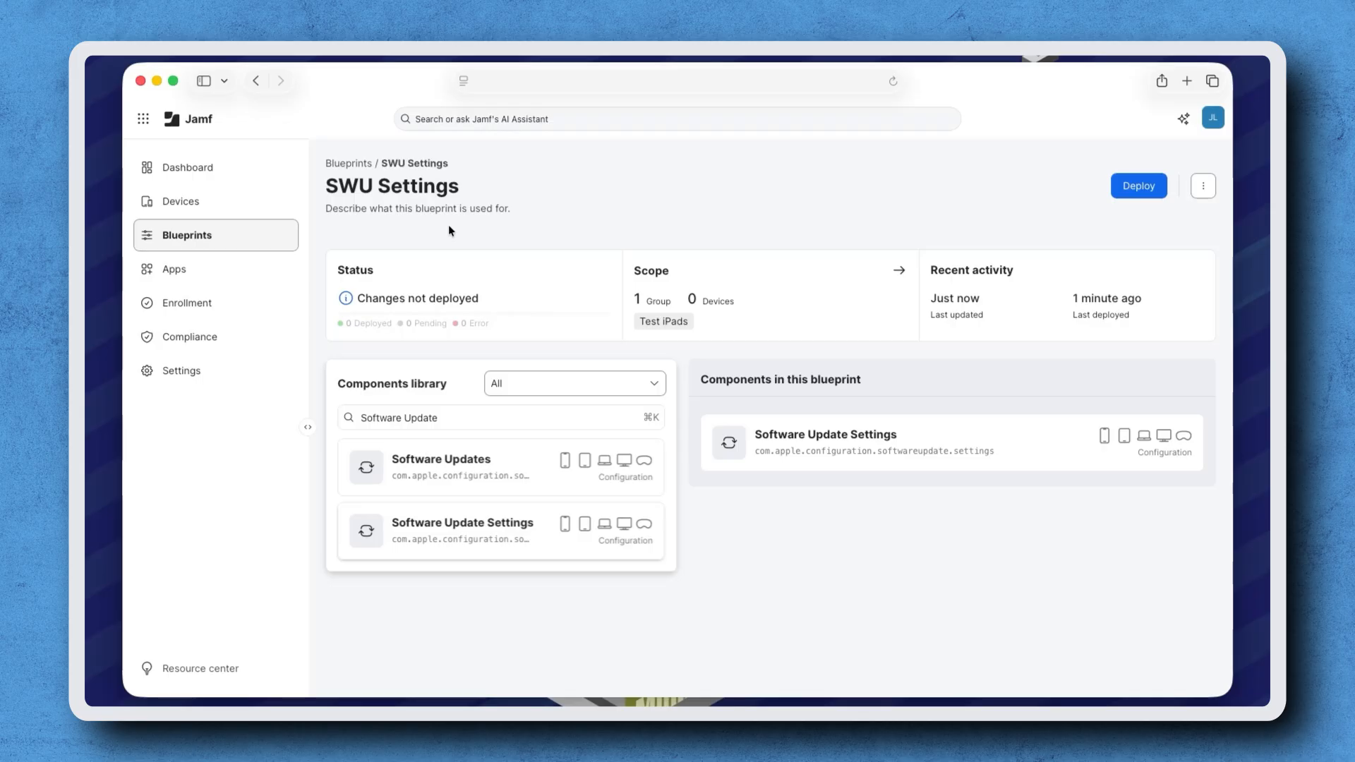
# Add the Test Computers group to the SWU Settings blueprint's scope alongside Test iPads and save the changes.
pyautogui.click(789, 305)
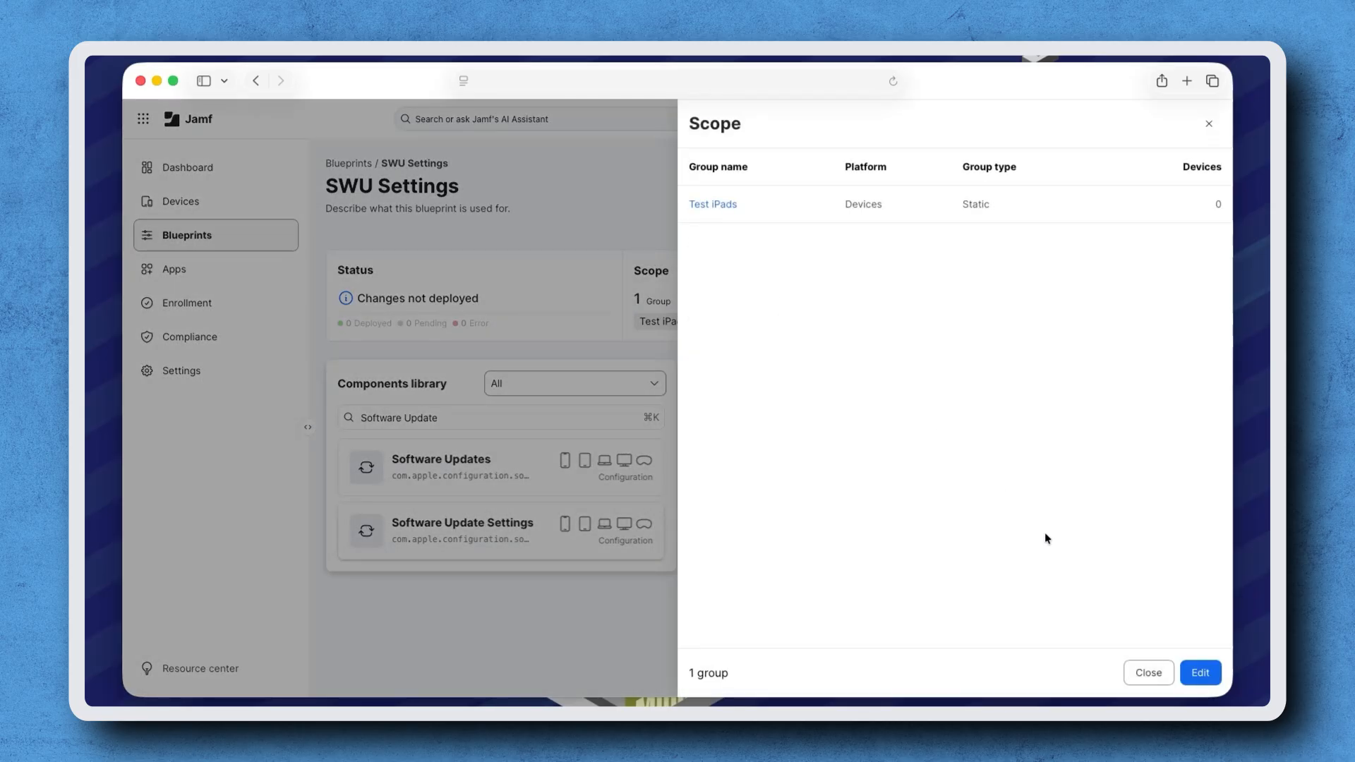
pyautogui.click(1199, 673)
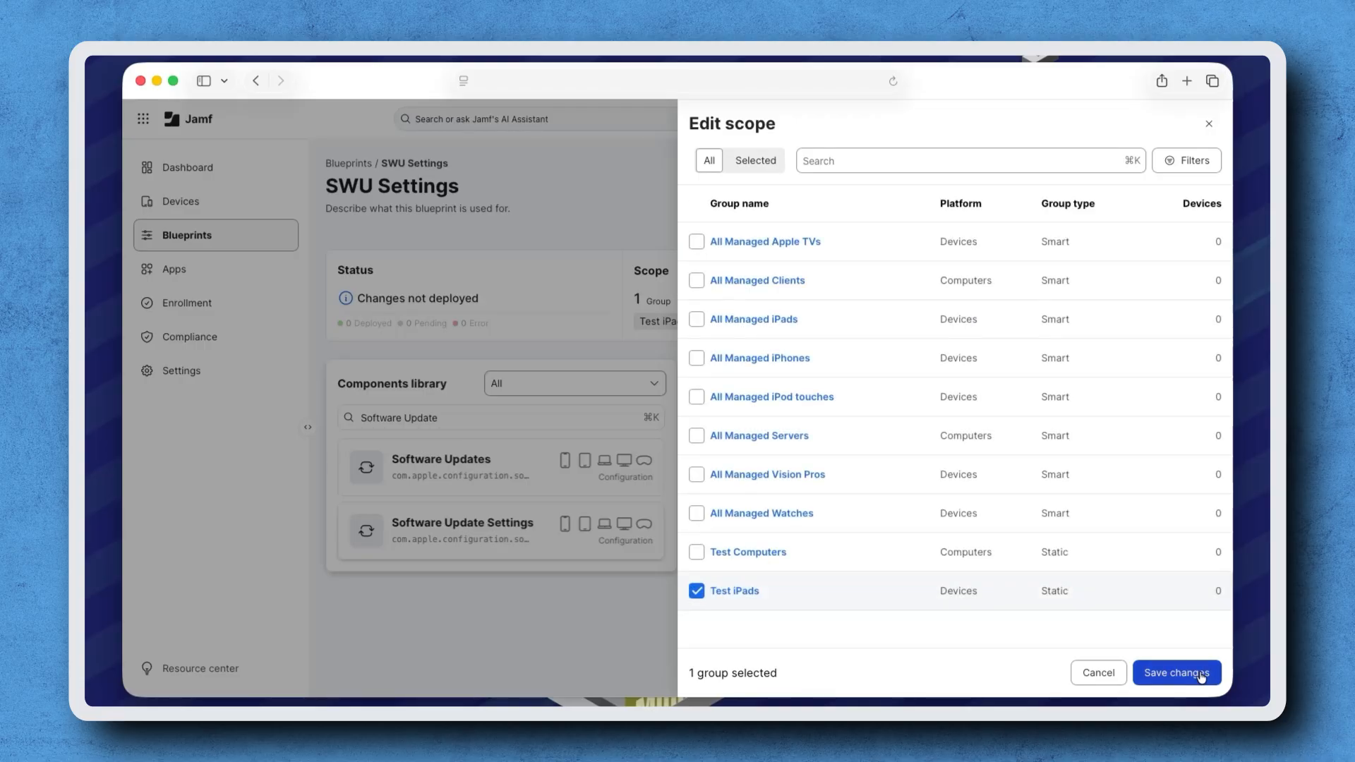
pyautogui.click(696, 558)
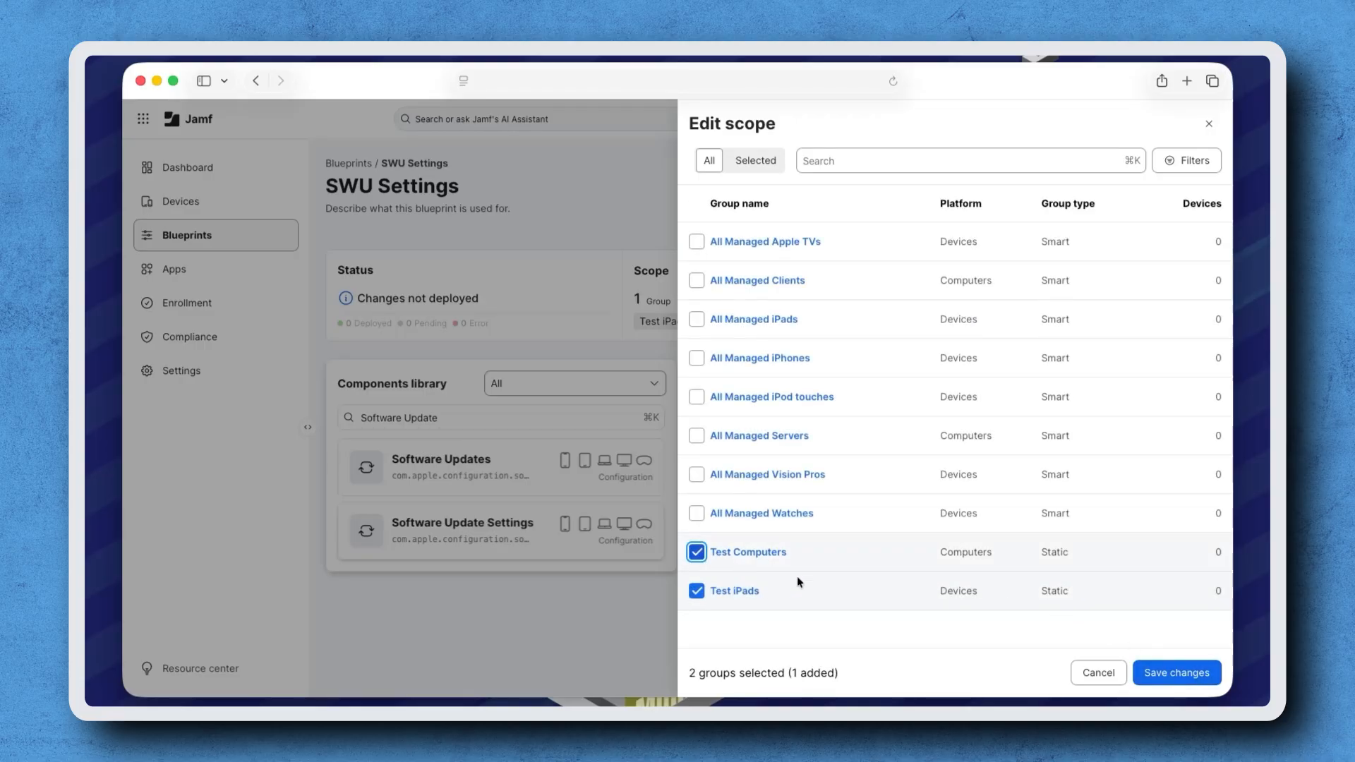
pyautogui.click(1157, 672)
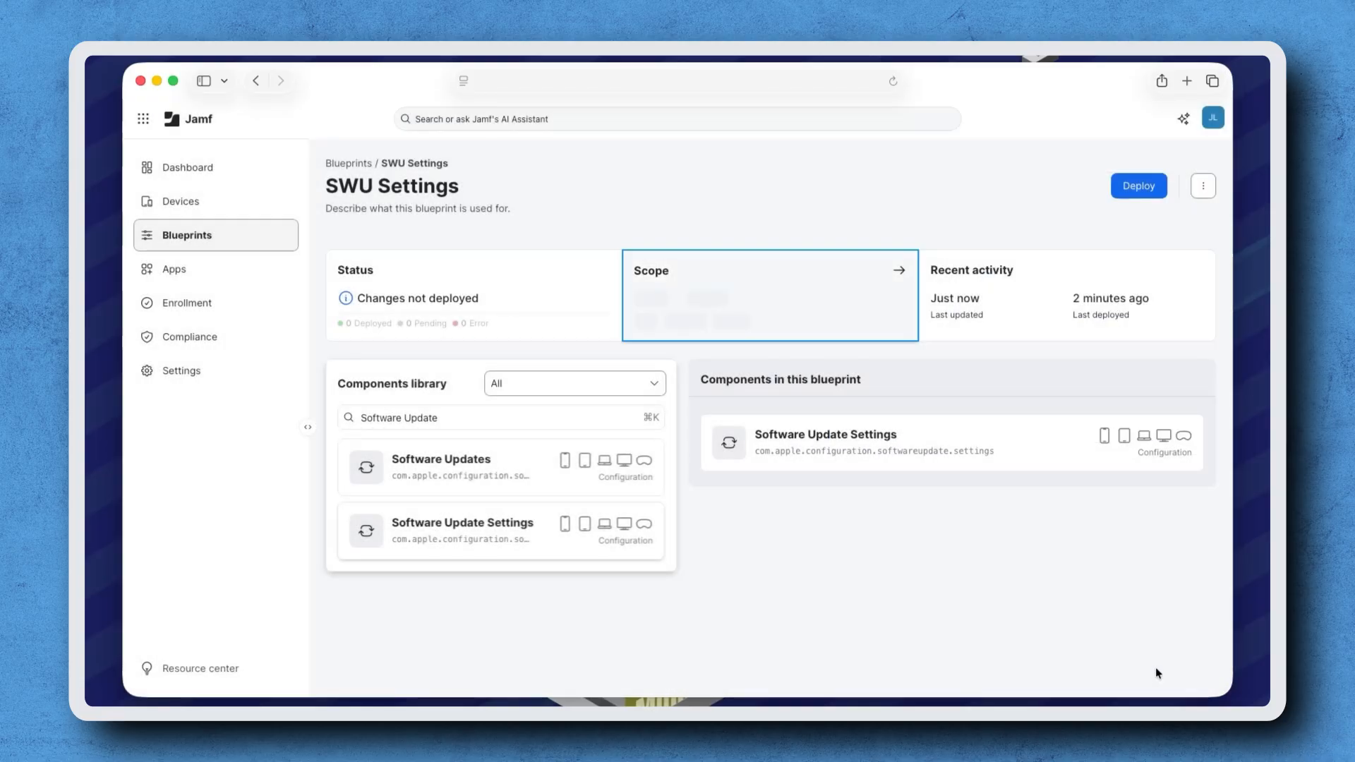
pyautogui.click(1203, 187)
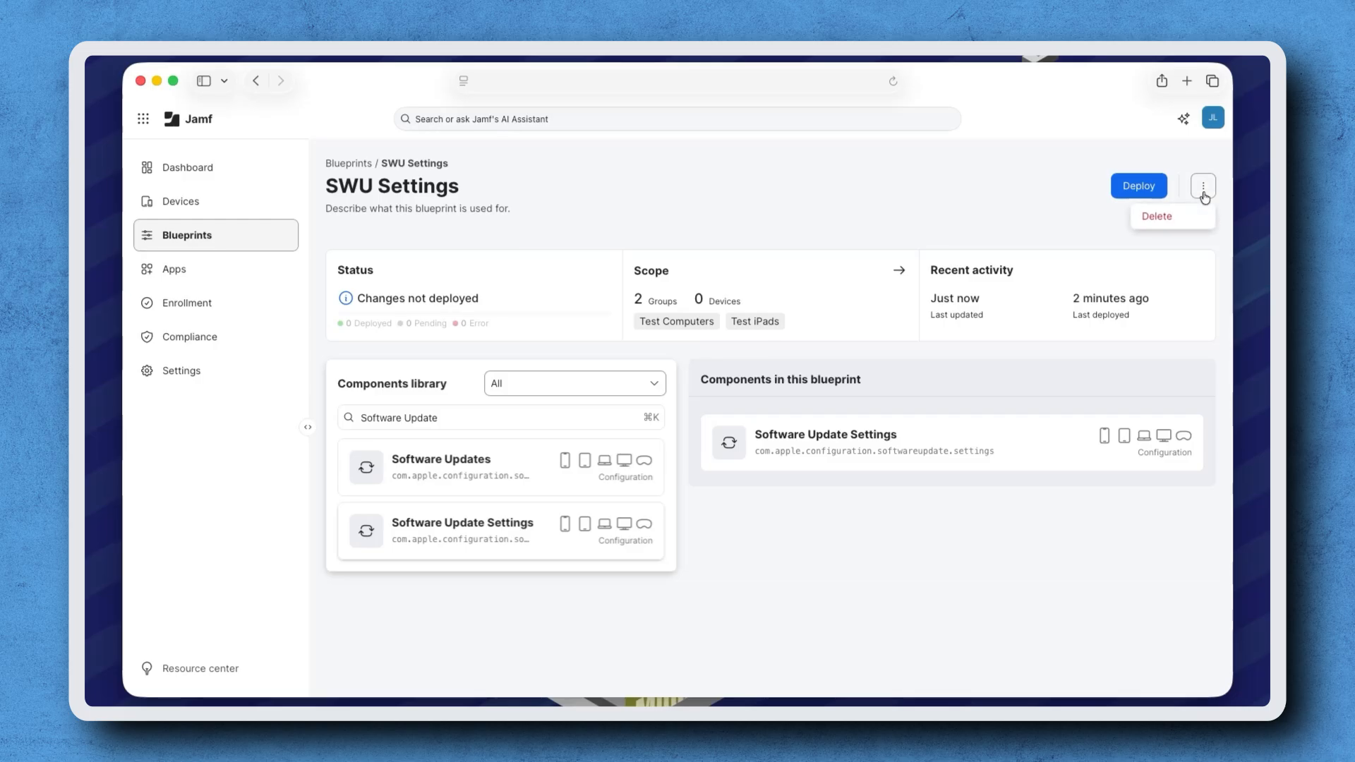
pyautogui.click(1204, 189)
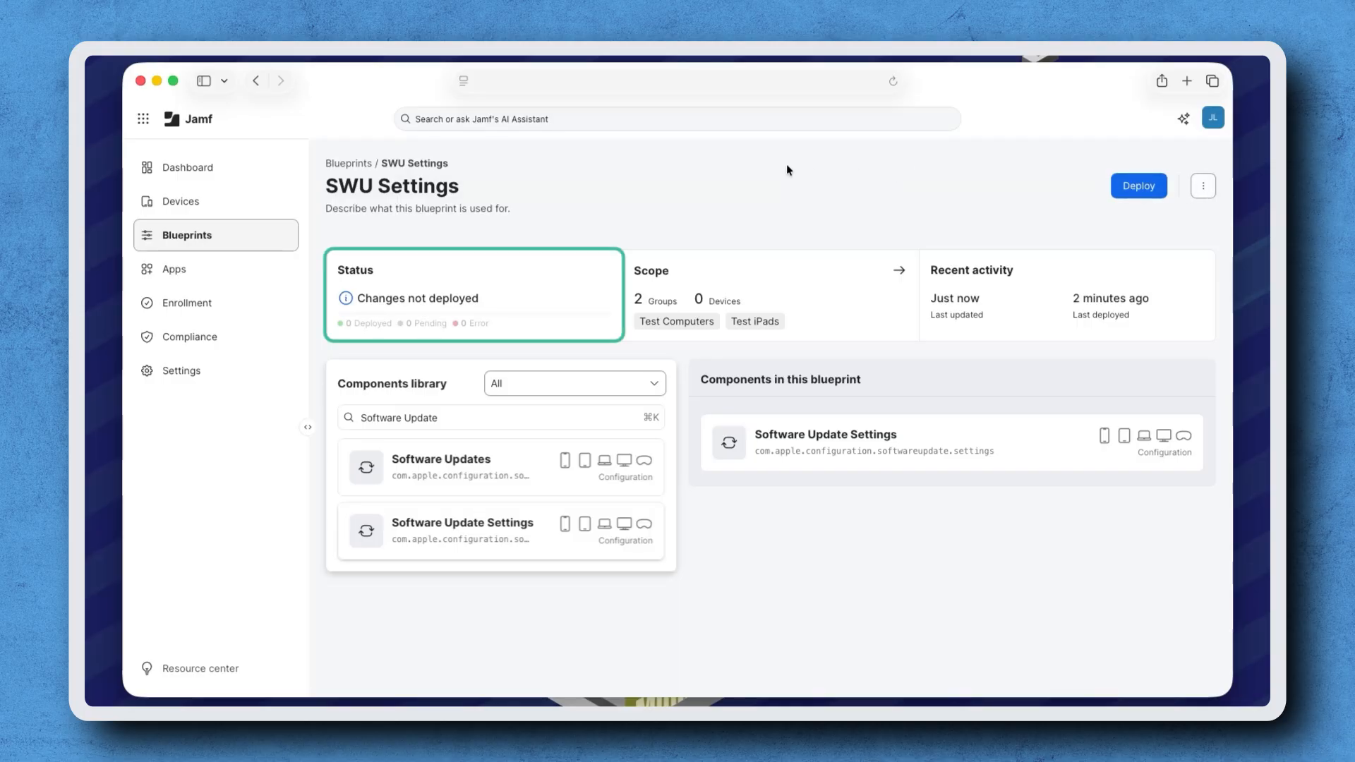
# Reopen the SWU Settings blueprint from the blueprints overview, deploy its saved changes and return to the overview.
pyautogui.click(348, 164)
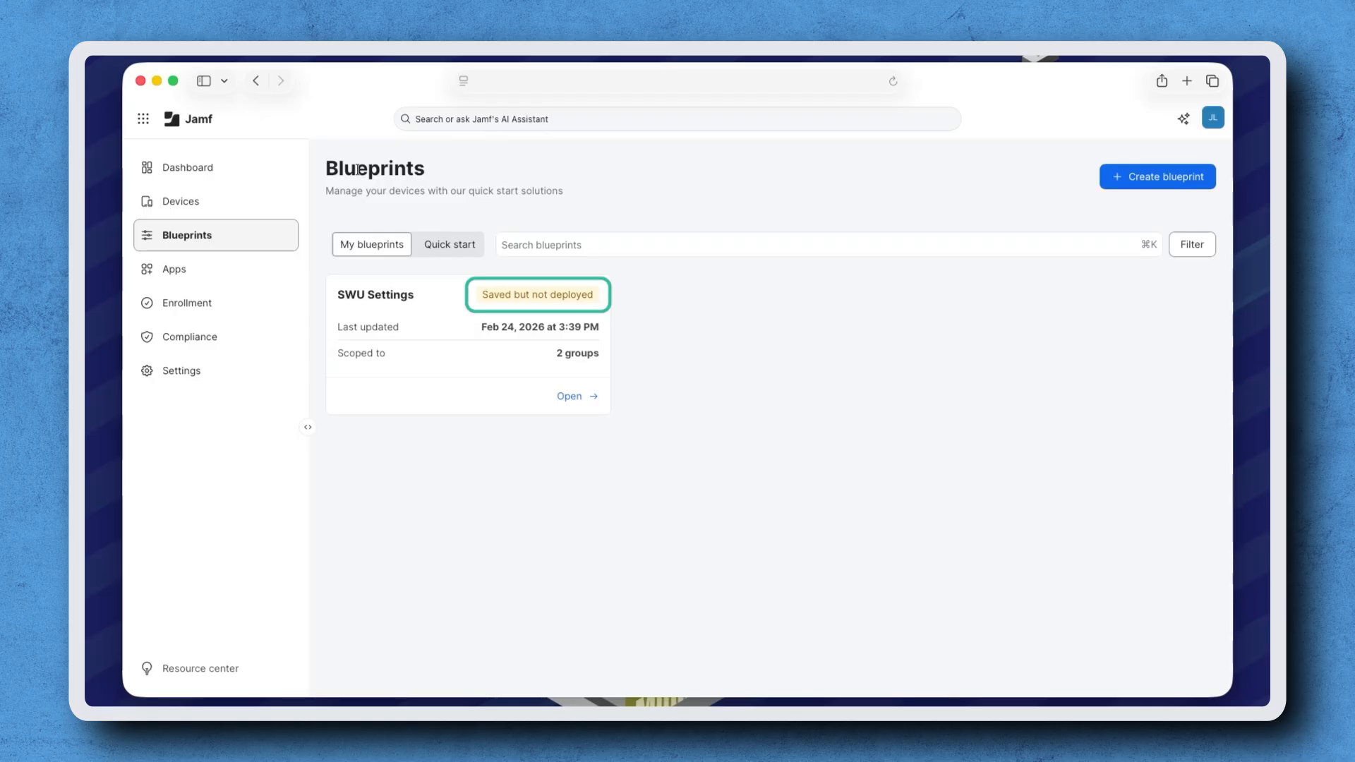
pyautogui.click(569, 396)
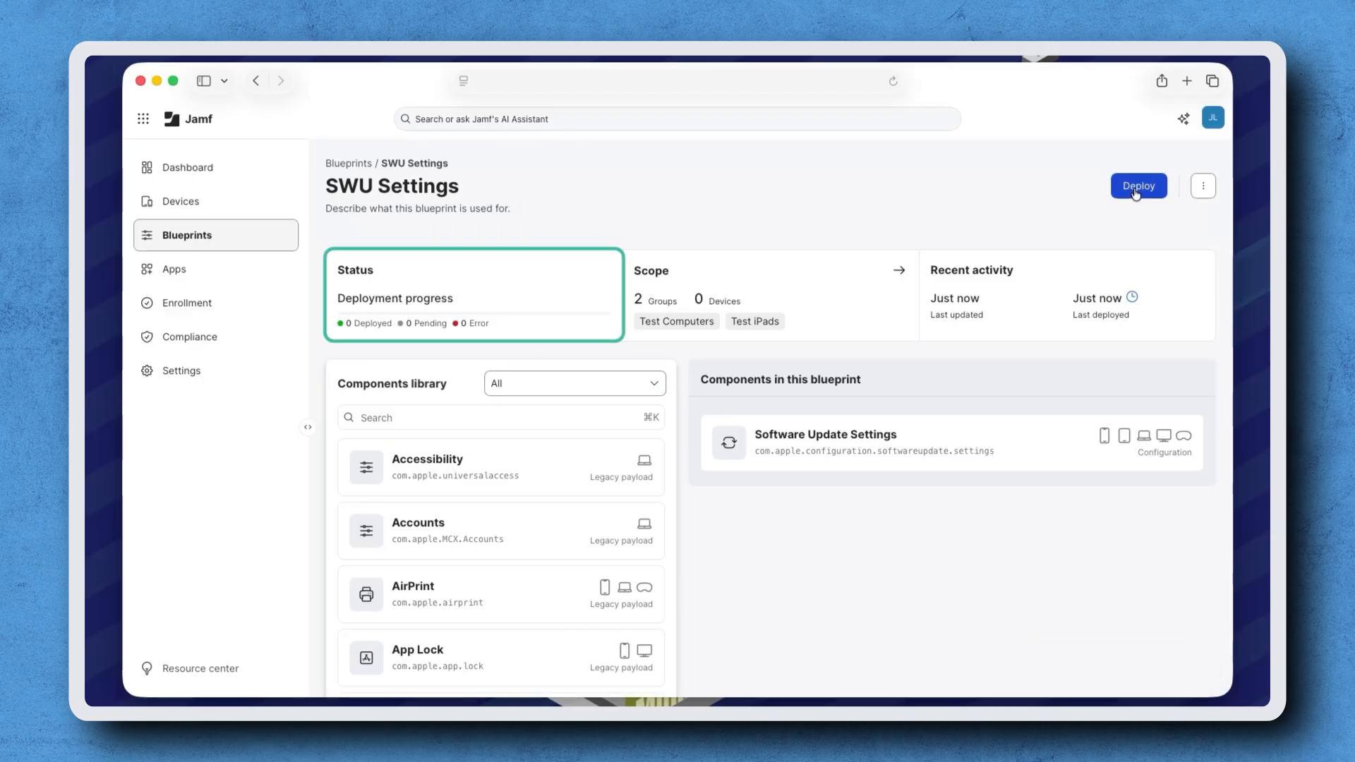
pyautogui.click(356, 164)
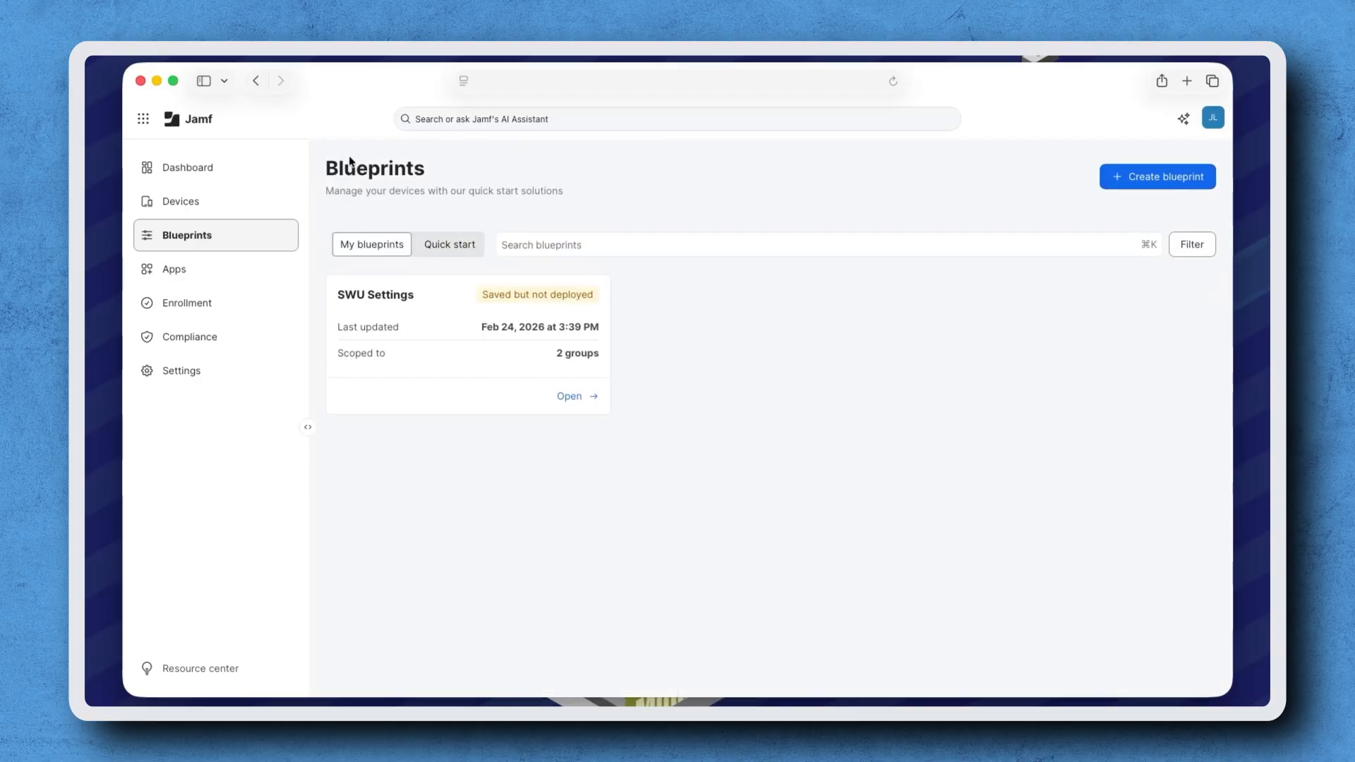